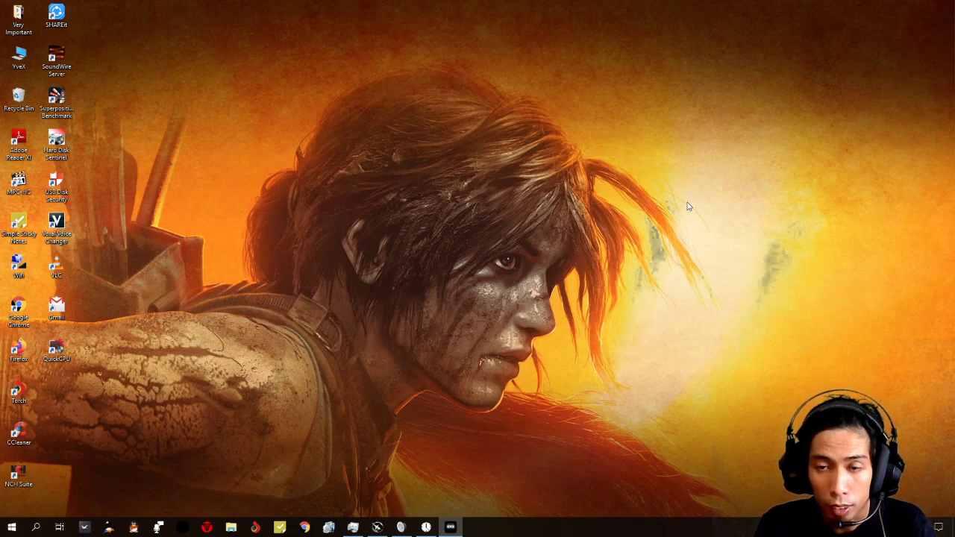
Open the NVIDIA Control Panel from the desktop.
{"action": "right_click", "coordinate": [616, 148]}
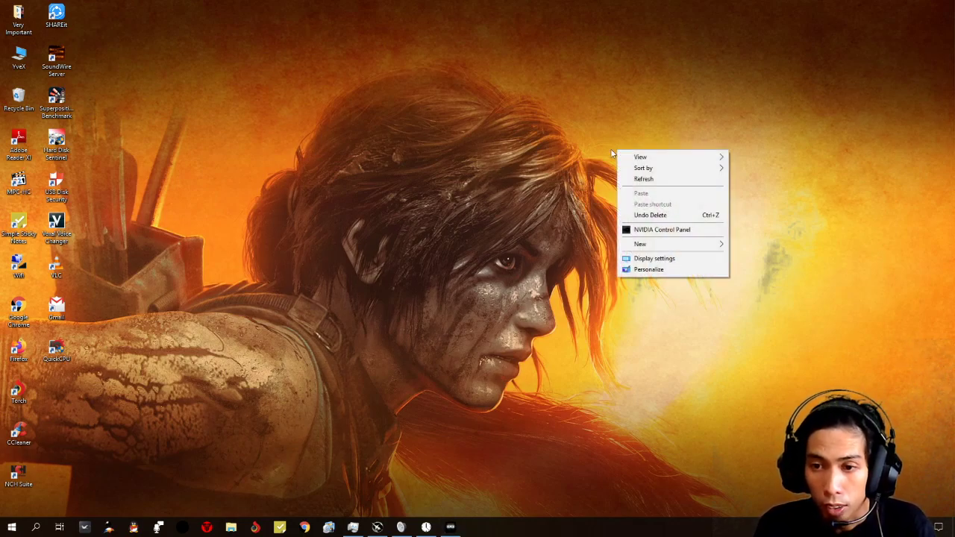
{"action": "left_click", "coordinate": [523, 159]}
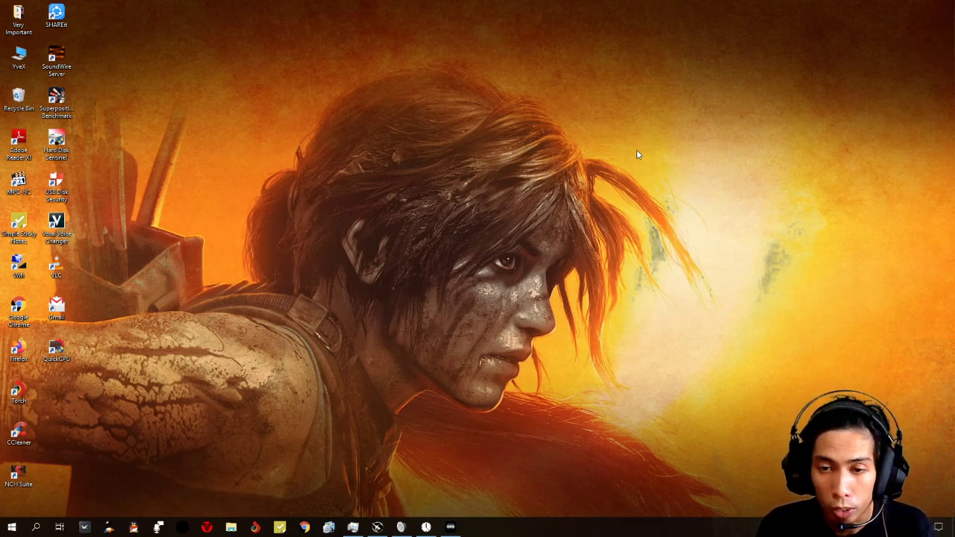
{"action": "right_click", "coordinate": [523, 143]}
{"action": "left_click", "coordinate": [677, 142]}
{"action": "right_click", "coordinate": [547, 112]}
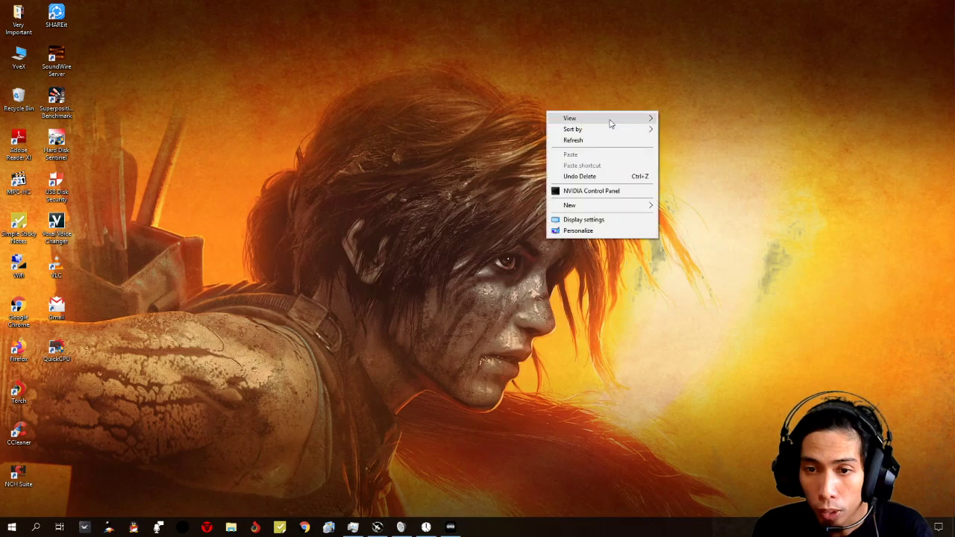
{"action": "left_click", "coordinate": [770, 132]}
{"action": "right_click", "coordinate": [490, 137]}
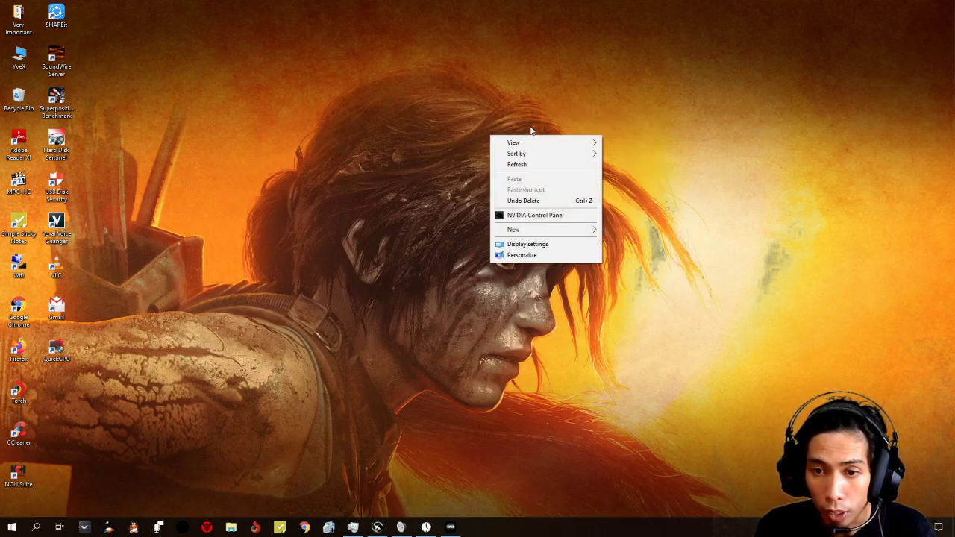
{"action": "left_click", "coordinate": [543, 215]}
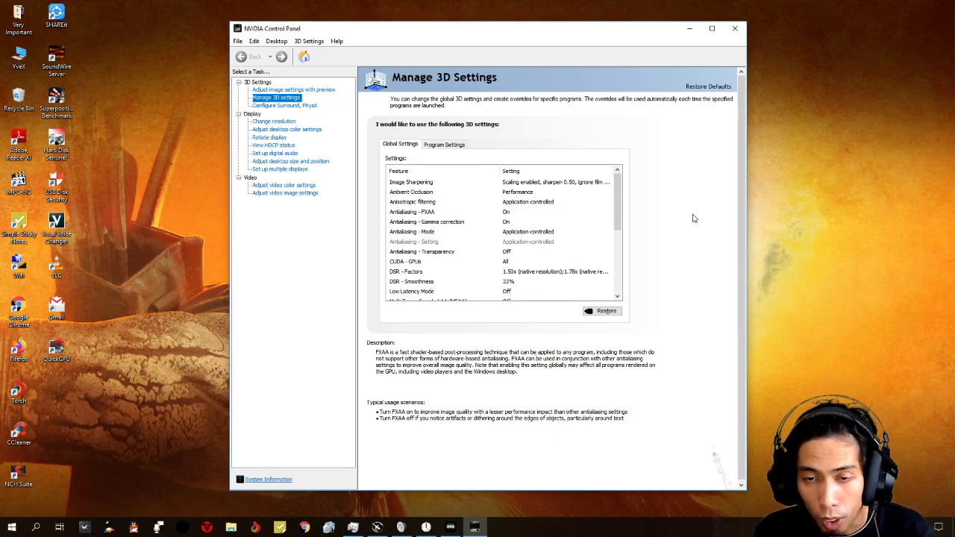
Widen the control panel window and set Adjust Image Settings with Preview to use the advanced 3D image settings.
{"action": "left_click_drag", "start_coordinate": [559, 33], "coordinate": [512, 37]}
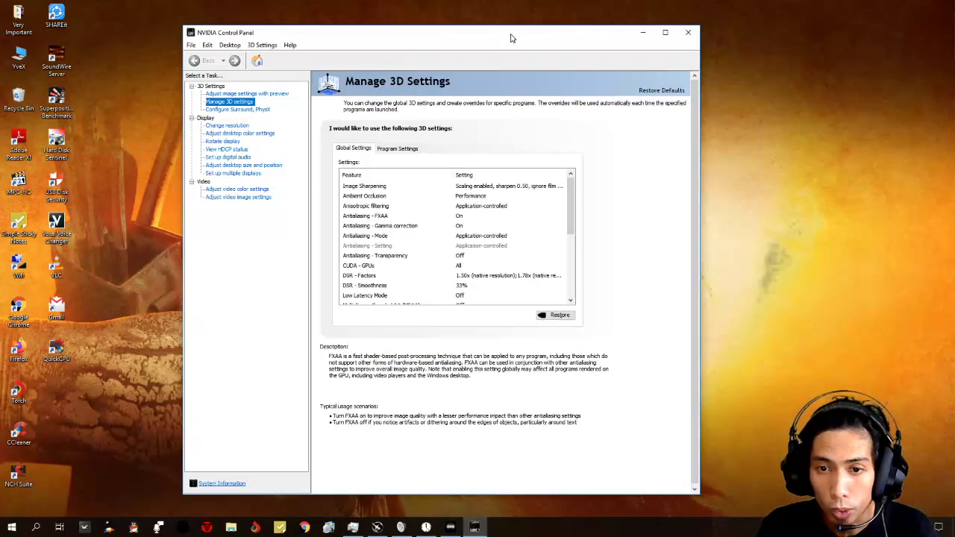
{"action": "left_click_drag", "start_coordinate": [700, 495], "coordinate": [833, 498]}
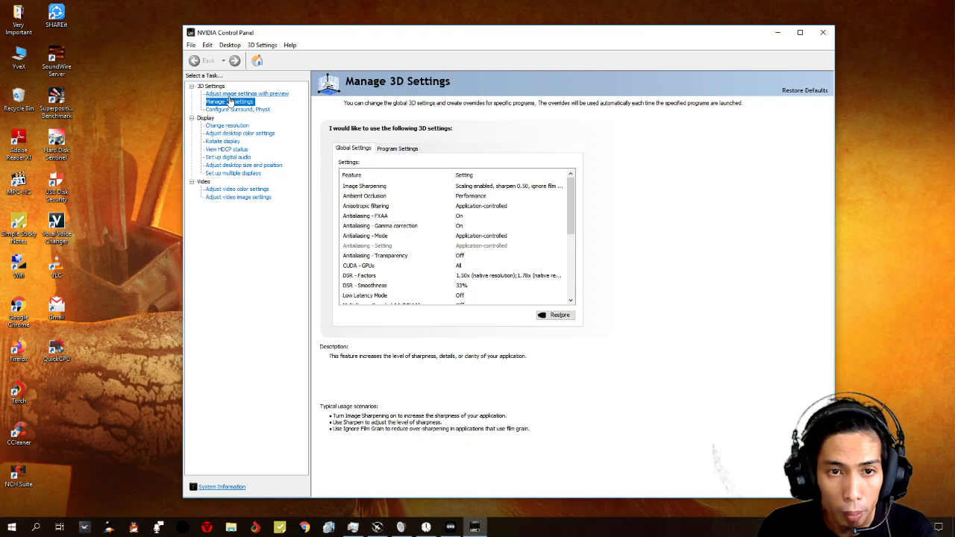
{"action": "left_click", "coordinate": [229, 95]}
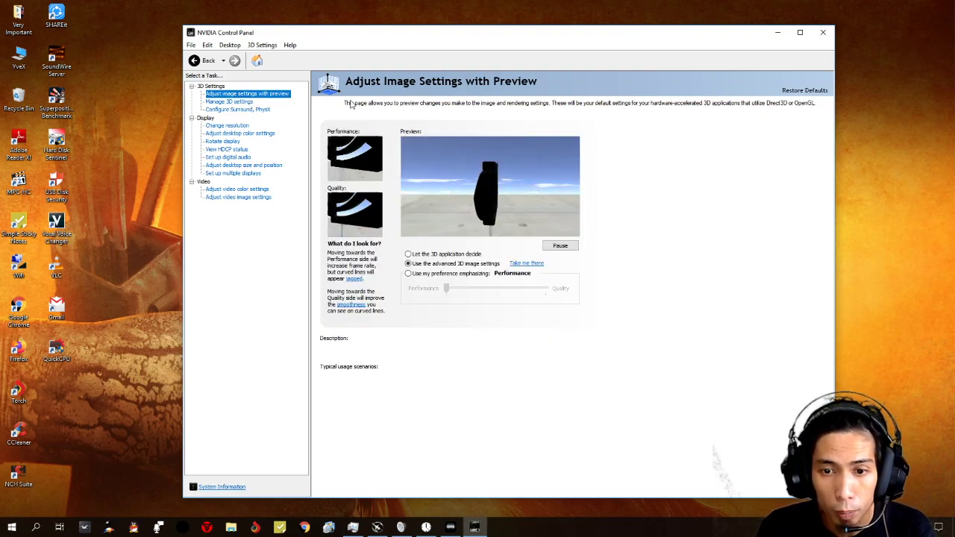
{"action": "mouse_move", "coordinate": [408, 266]}
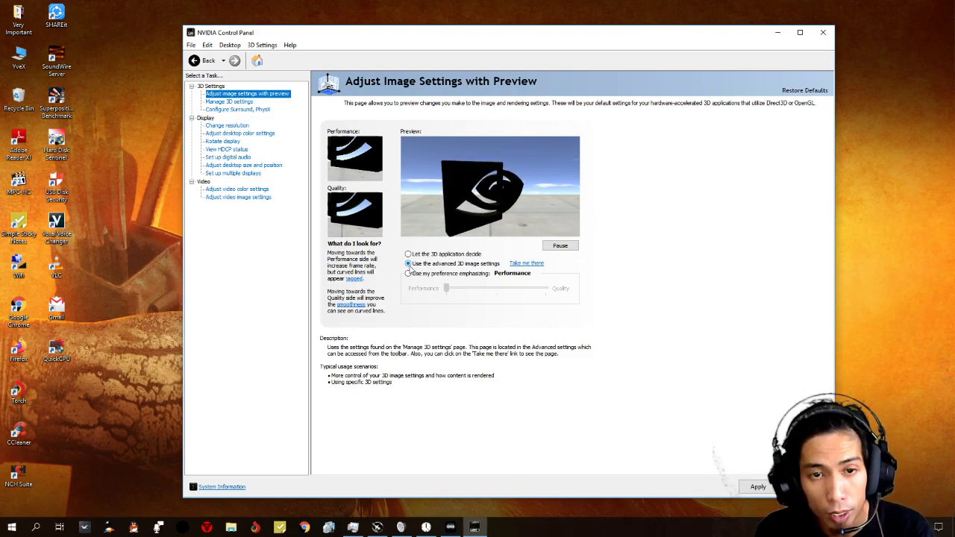
In the global 3D settings, accept Image Sharpening On with GPU Scaling, Sharpen 0.50 and Ignore film grain 0.17.
{"action": "left_click", "coordinate": [222, 103]}
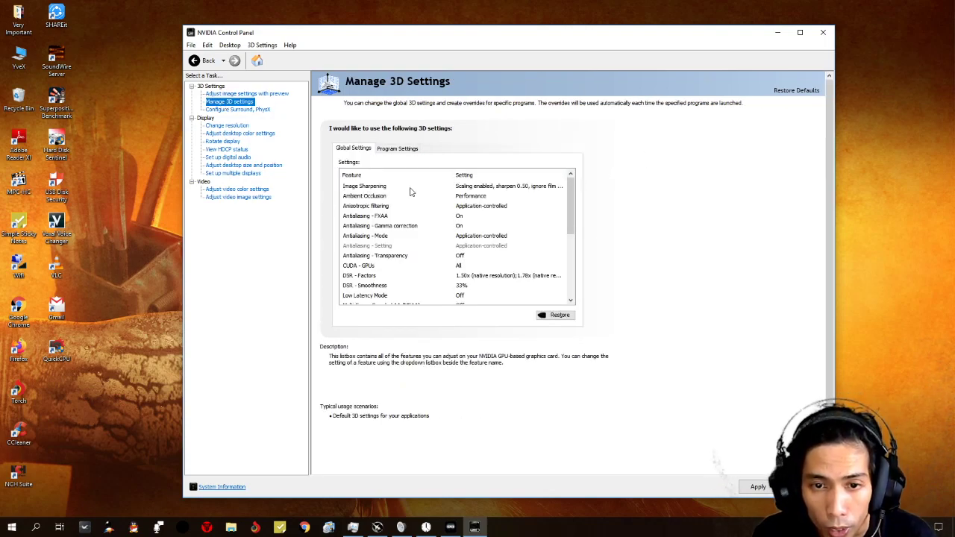
{"action": "left_click", "coordinate": [498, 187]}
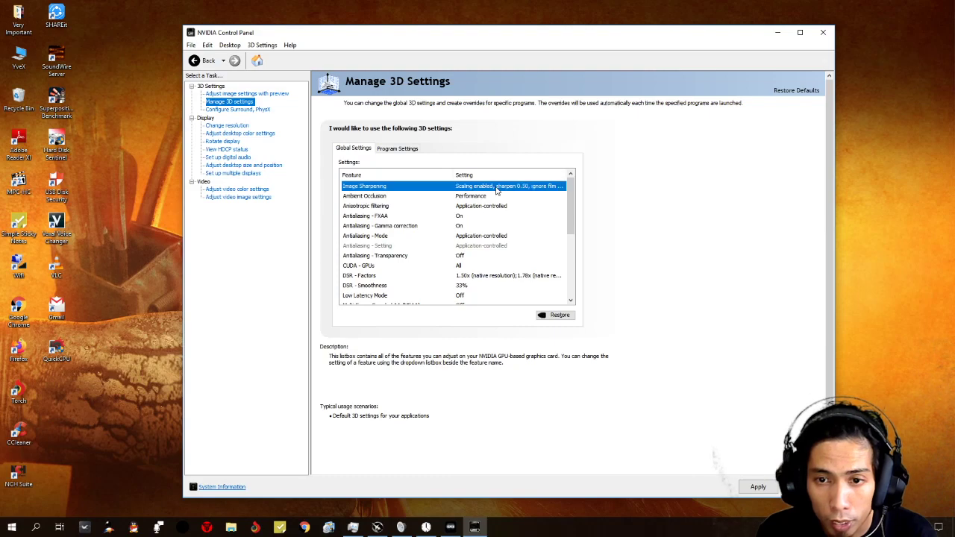
{"action": "left_click", "coordinate": [508, 186]}
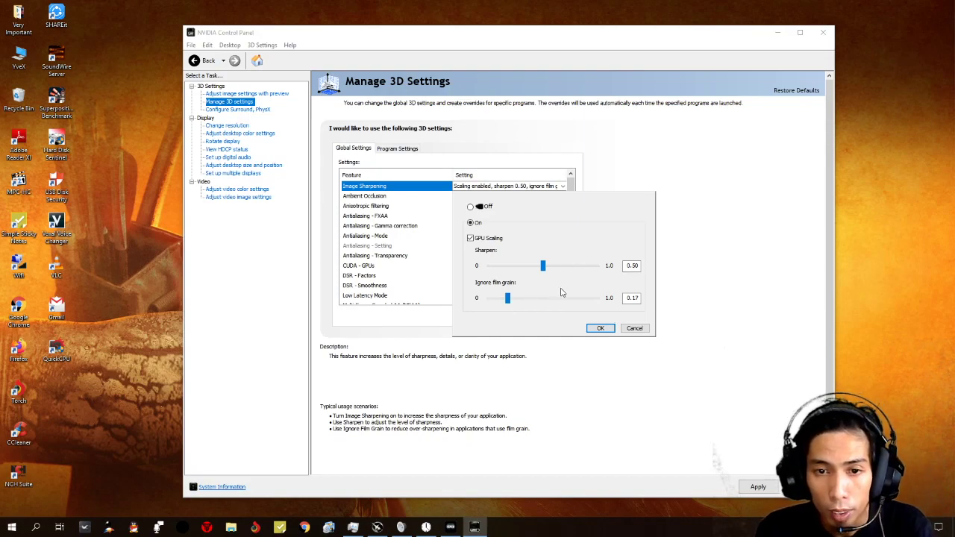
{"action": "left_click", "coordinate": [600, 331]}
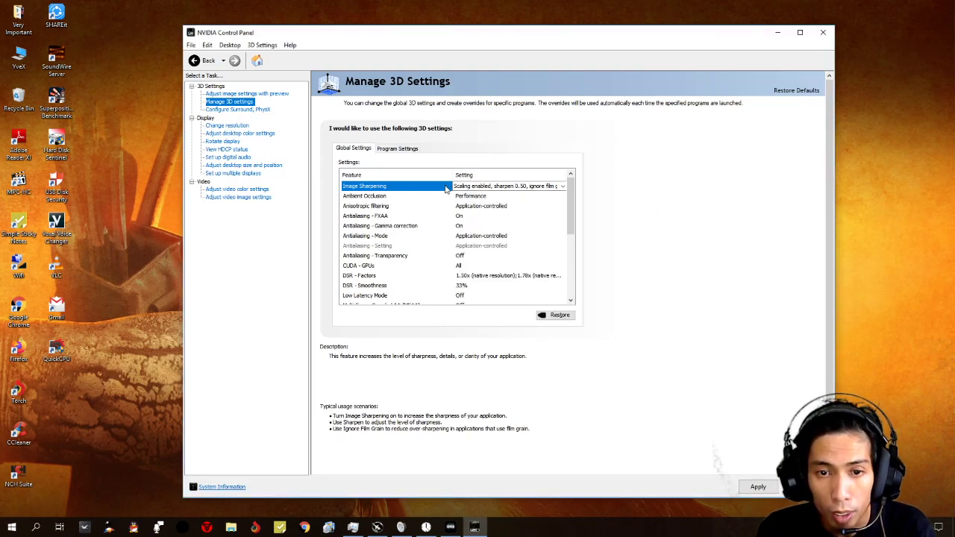
Set Ambient Occlusion to Performance and Anisotropic filtering to Application-controlled.
{"action": "left_click", "coordinate": [376, 197]}
{"action": "left_click", "coordinate": [509, 198]}
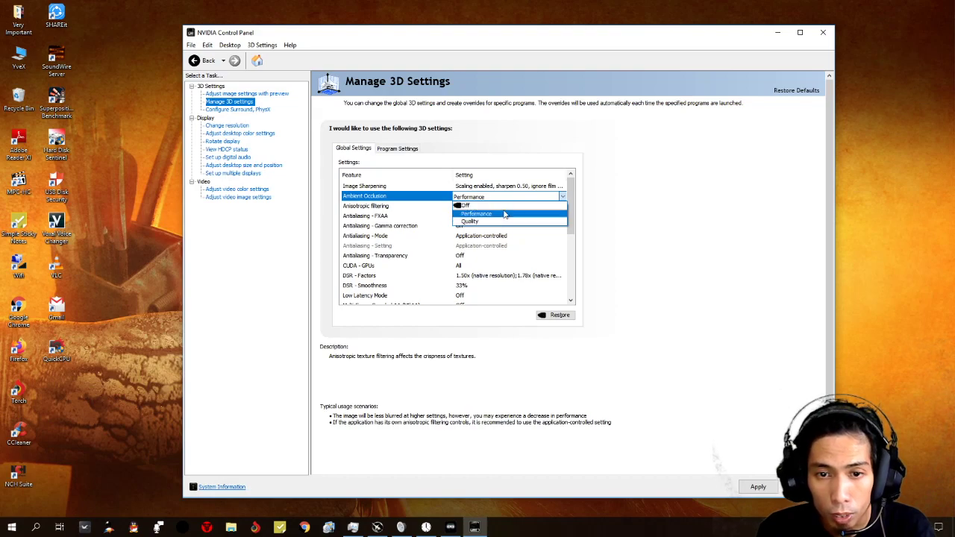
{"action": "left_click", "coordinate": [505, 214]}
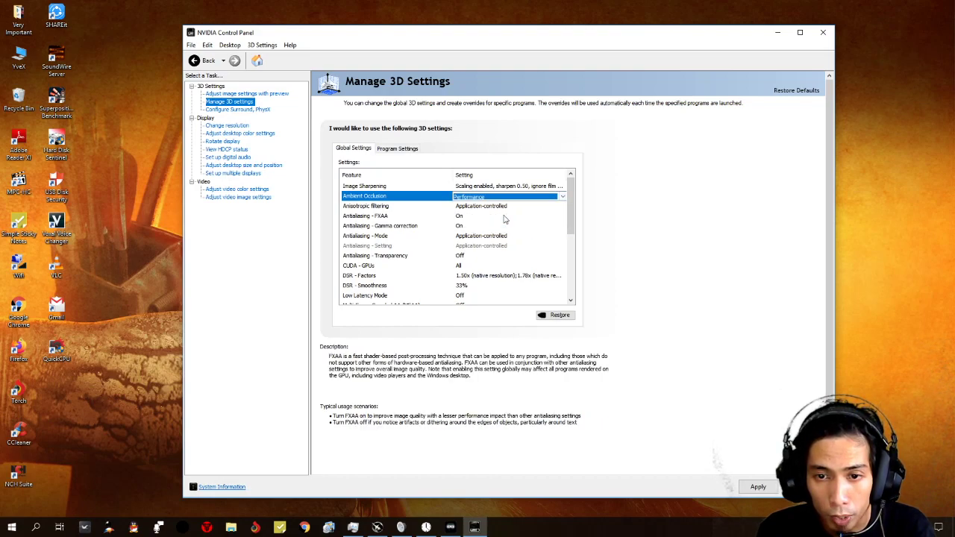
{"action": "left_click", "coordinate": [386, 207]}
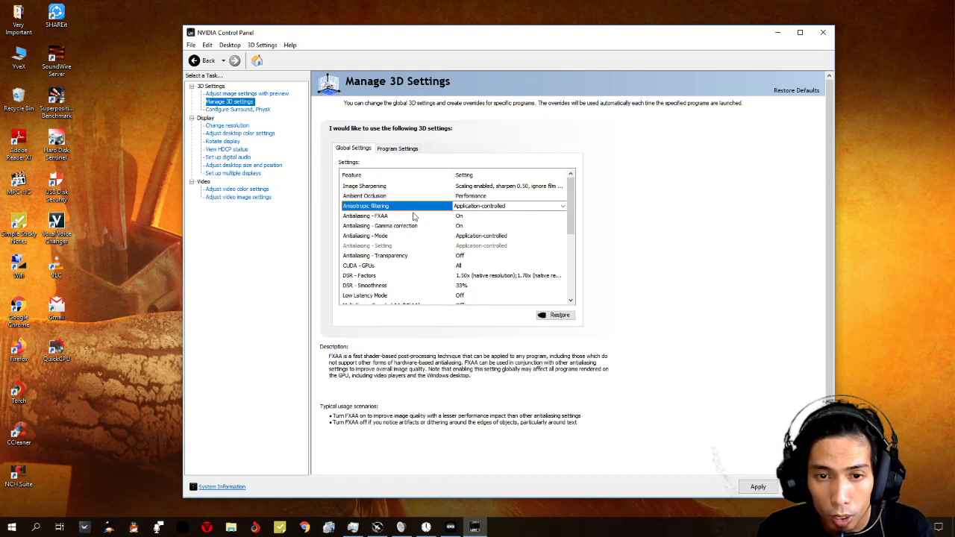
{"action": "left_click", "coordinate": [562, 206]}
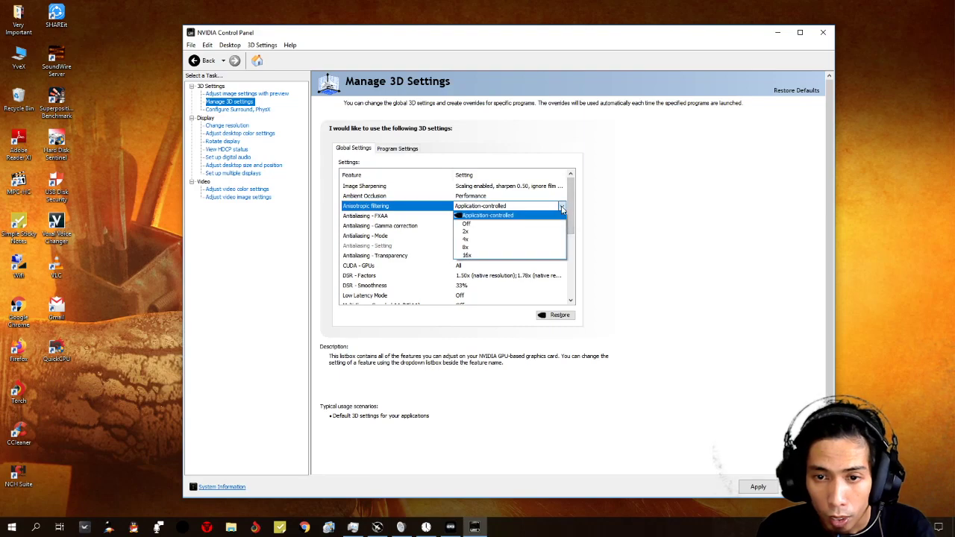
{"action": "left_click", "coordinate": [549, 216]}
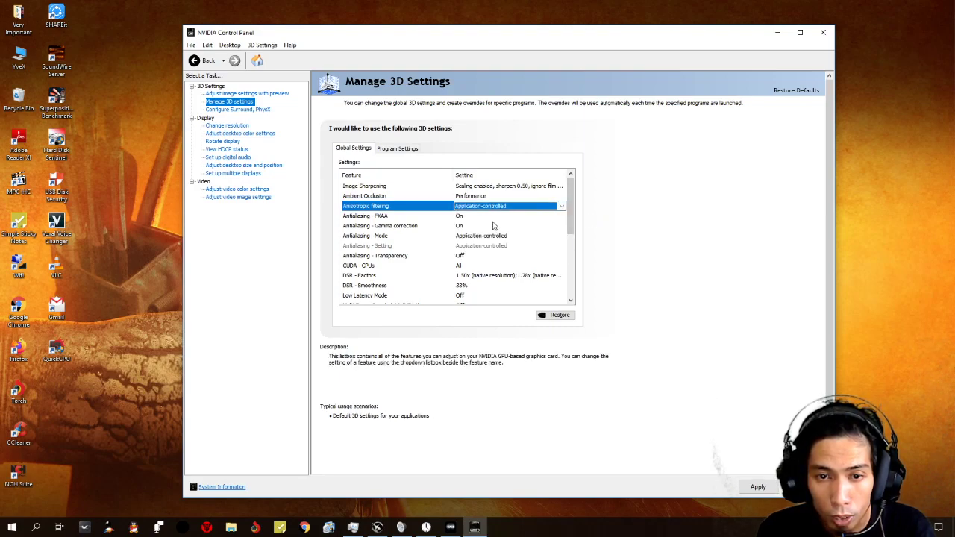
Review the global antialiasing settings for FXAA, Gamma correction and Mode.
{"action": "left_click", "coordinate": [489, 220]}
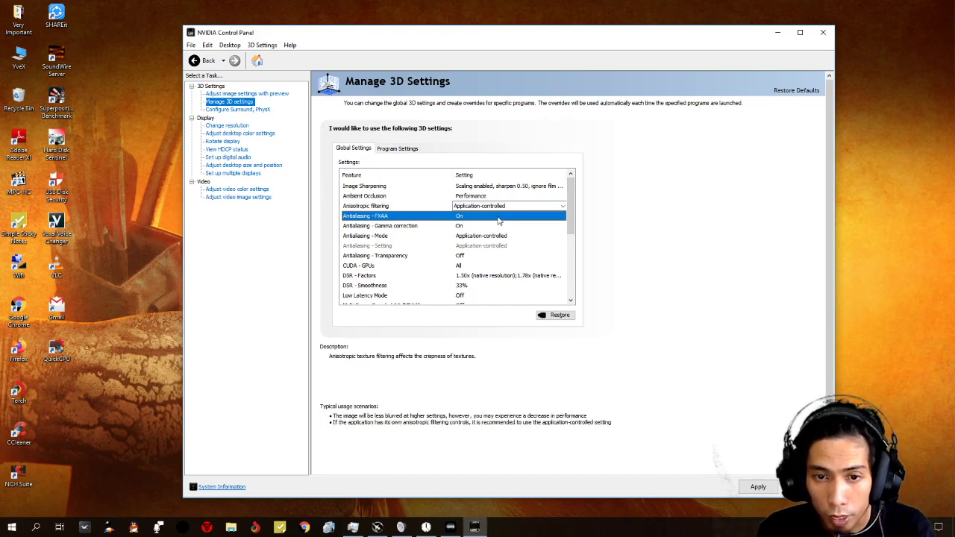
{"action": "left_click", "coordinate": [501, 218]}
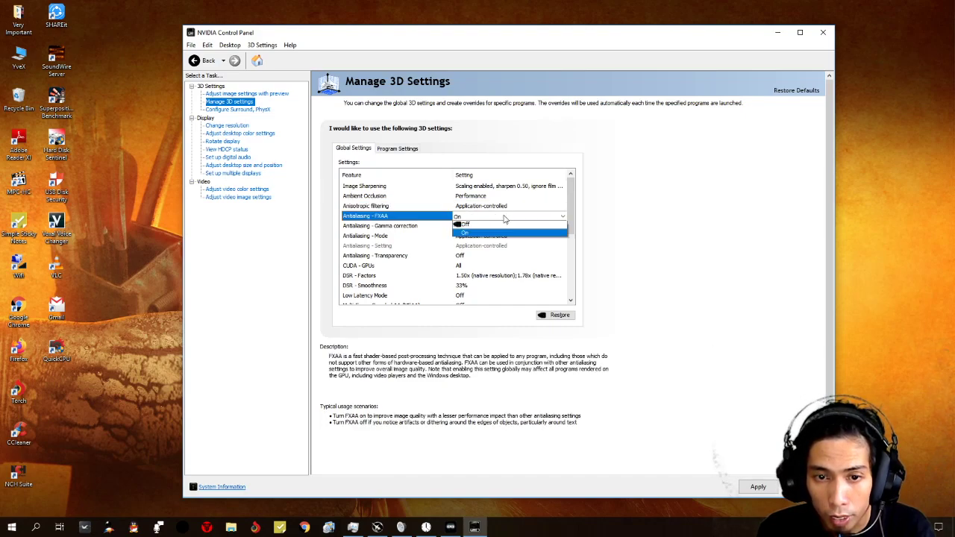
{"action": "left_click", "coordinate": [599, 216]}
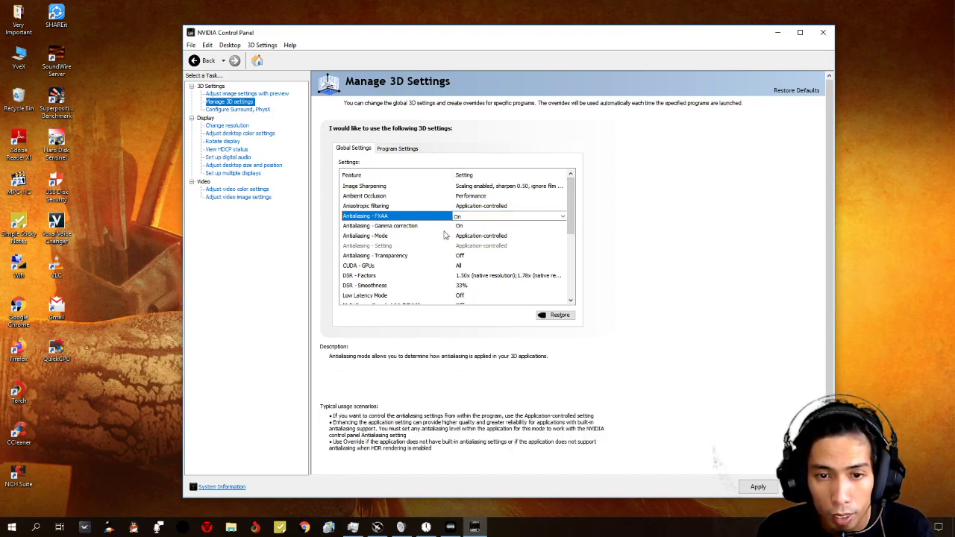
{"action": "left_click", "coordinate": [416, 227]}
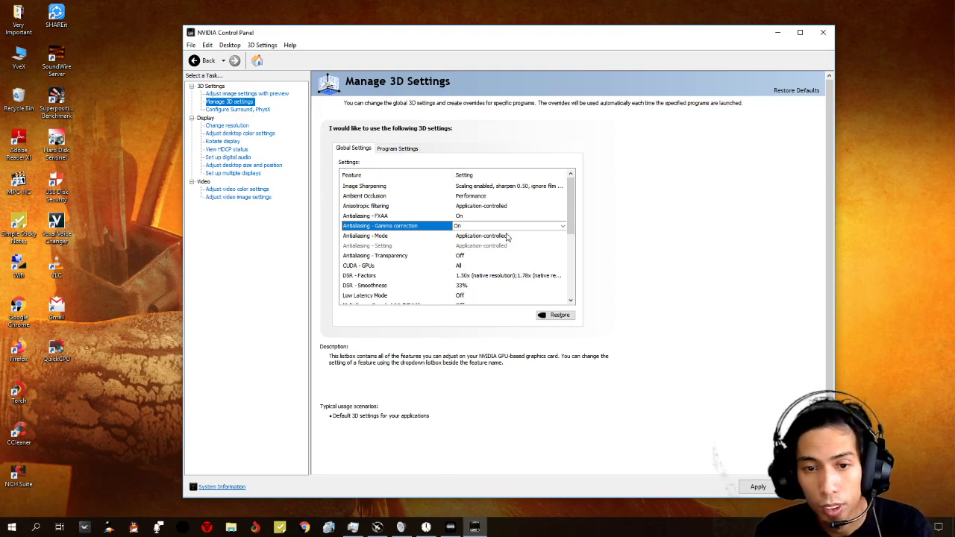
{"action": "left_click", "coordinate": [505, 237]}
{"action": "left_click", "coordinate": [571, 226]}
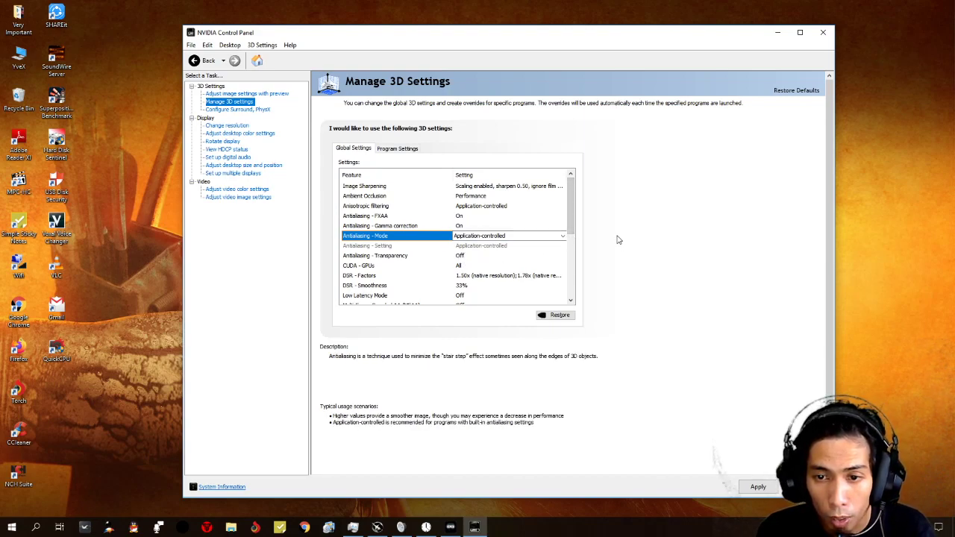
Accept the GeForce GTX 1660 Ti as the GPU enabled for CUDA applications.
{"action": "left_click_drag", "start_coordinate": [575, 224], "coordinate": [573, 246]}
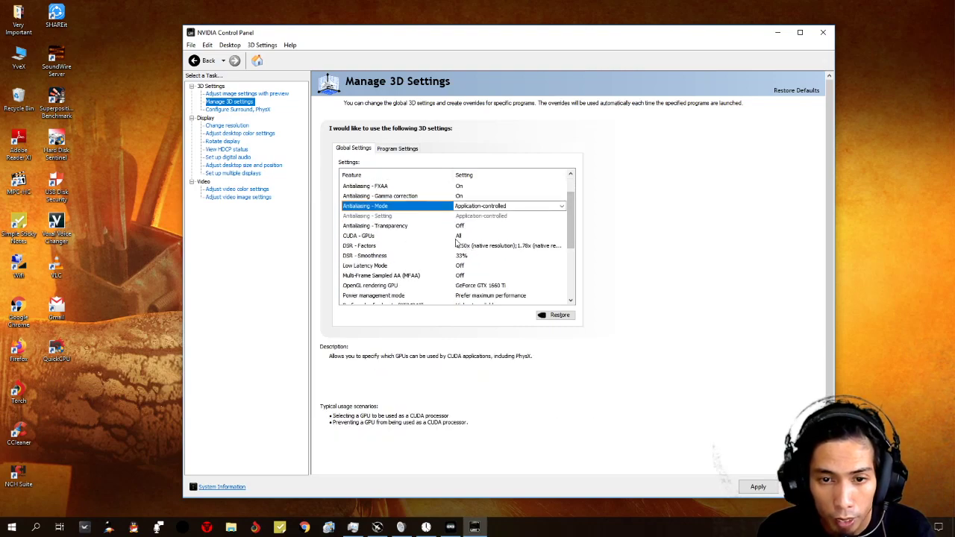
{"action": "left_click", "coordinate": [461, 236]}
{"action": "left_click", "coordinate": [511, 238]}
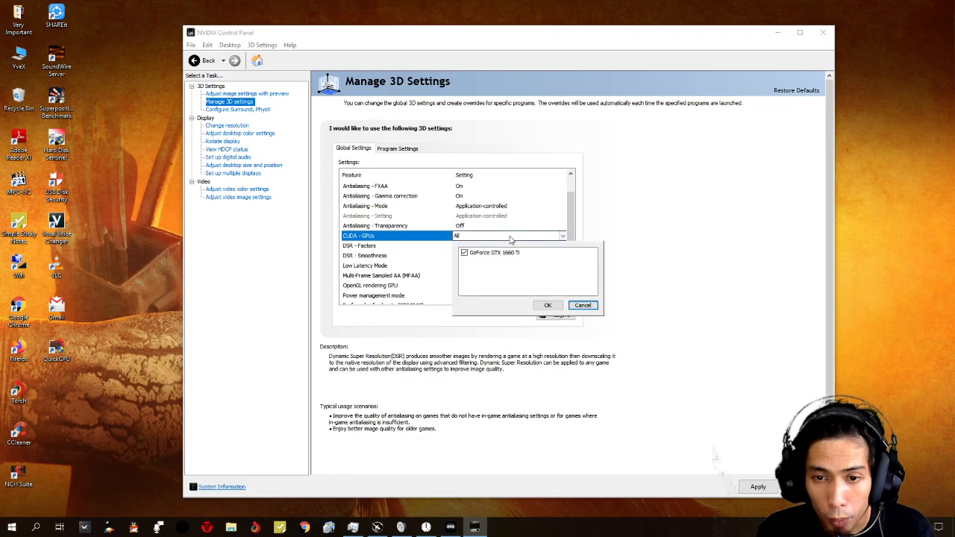
{"action": "left_click", "coordinate": [550, 309]}
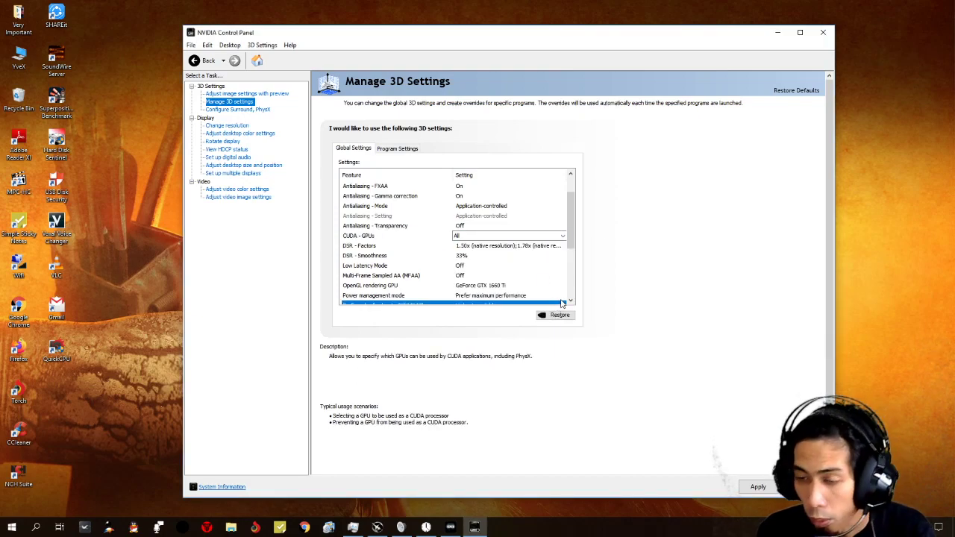
{"action": "left_click", "coordinate": [558, 305]}
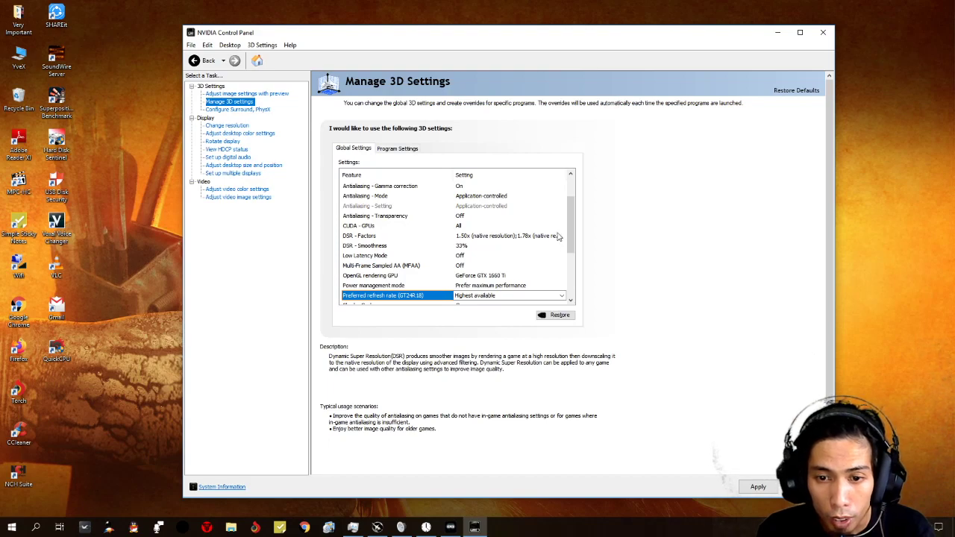
Examine the full list of DSR factors and the Low Latency Mode setting.
{"action": "left_click", "coordinate": [509, 237]}
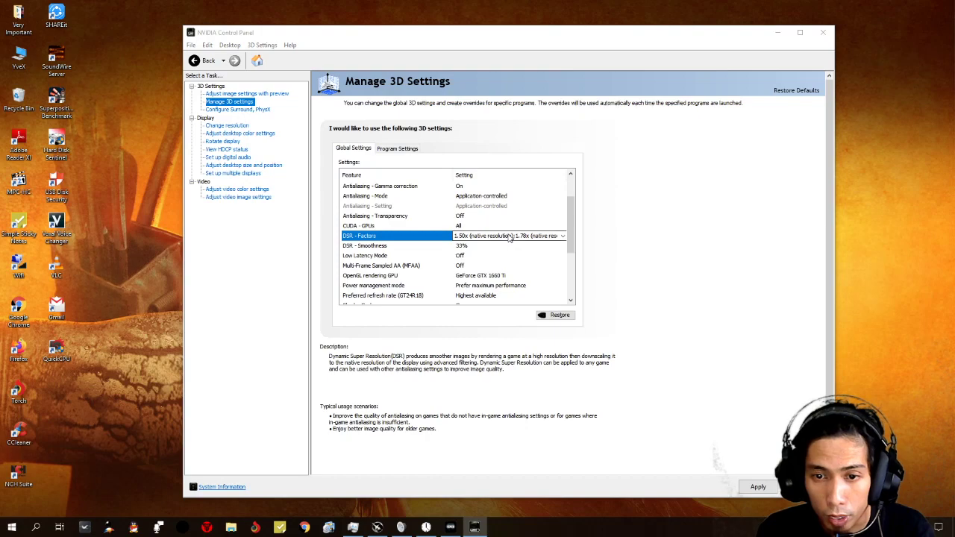
{"action": "left_click", "coordinate": [510, 236]}
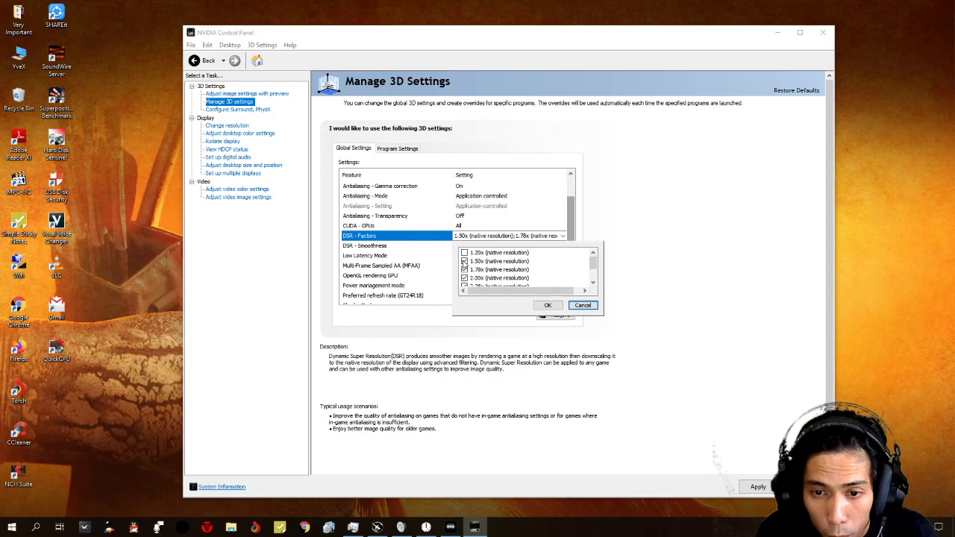
{"action": "left_click", "coordinate": [593, 282]}
{"action": "left_click", "coordinate": [593, 282]}
{"action": "left_click", "coordinate": [593, 282]}
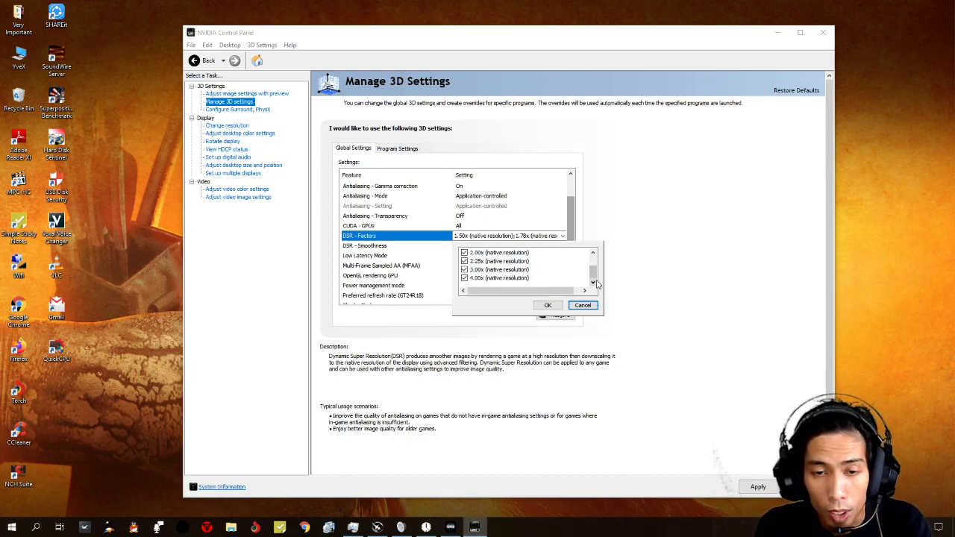
{"action": "left_click", "coordinate": [686, 264]}
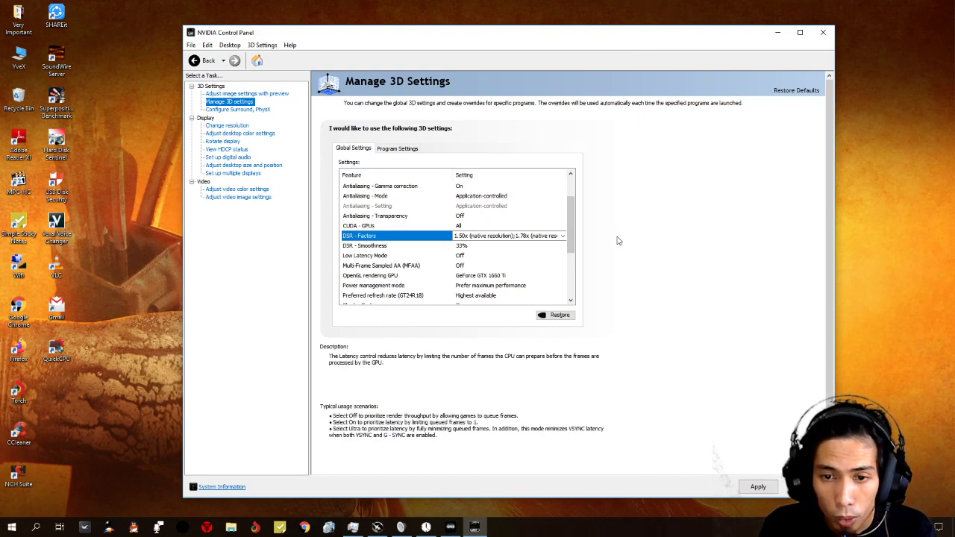
{"action": "left_click", "coordinate": [488, 258]}
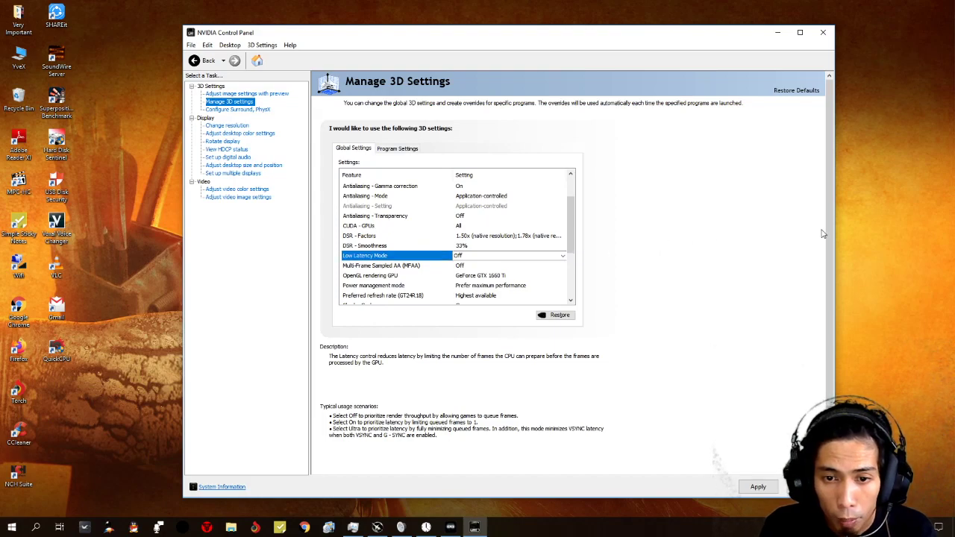
Set the OpenGL rendering GPU to GeForce GTX 1660 Ti.
{"action": "scroll", "coordinate": [822, 233], "scroll_direction": "down", "scroll_amount": 1}
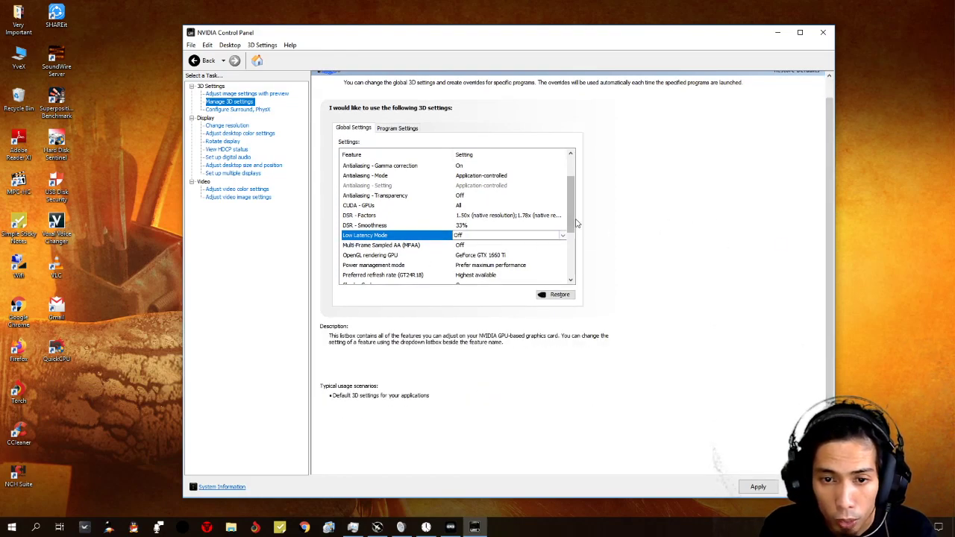
{"action": "left_click_drag", "start_coordinate": [573, 223], "coordinate": [575, 239]}
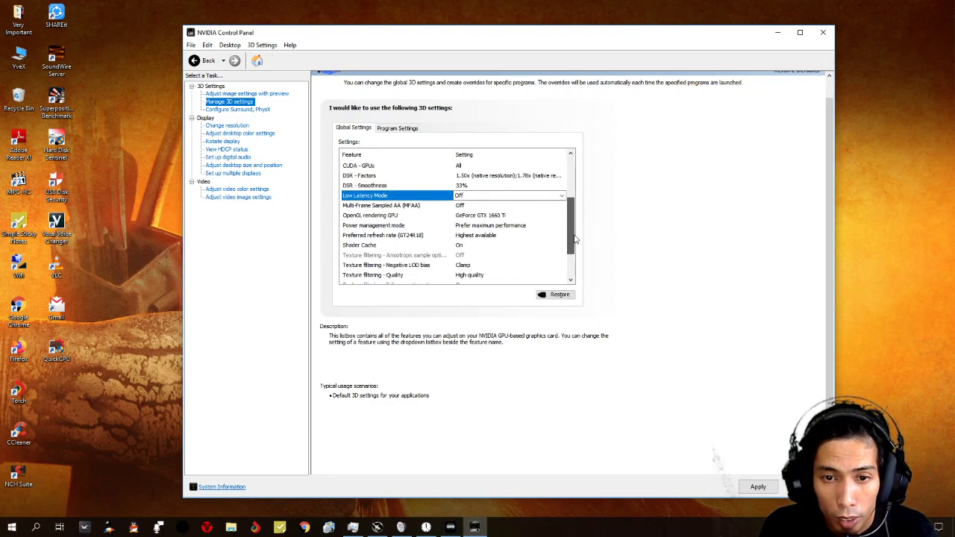
{"action": "left_click", "coordinate": [505, 217]}
{"action": "left_click", "coordinate": [507, 217]}
{"action": "left_click", "coordinate": [520, 230]}
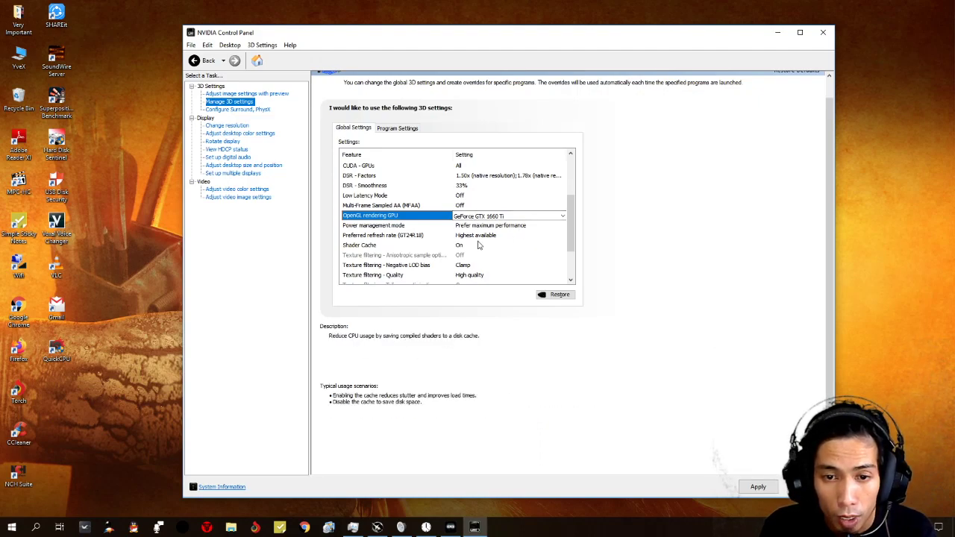
Check the options for the Preferred refresh rate feature, keeping Highest available.
{"action": "left_click", "coordinate": [494, 238]}
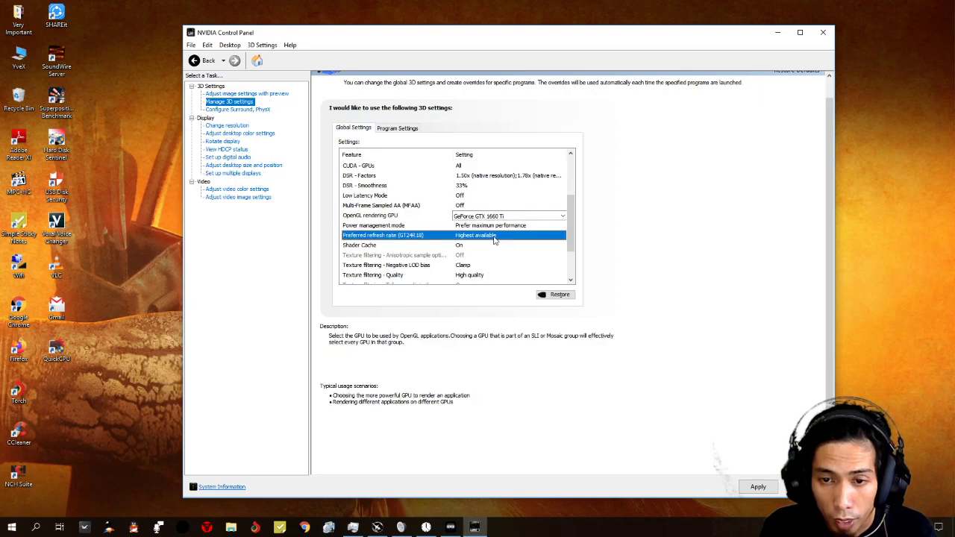
{"action": "left_click", "coordinate": [494, 237]}
{"action": "left_click", "coordinate": [494, 239]}
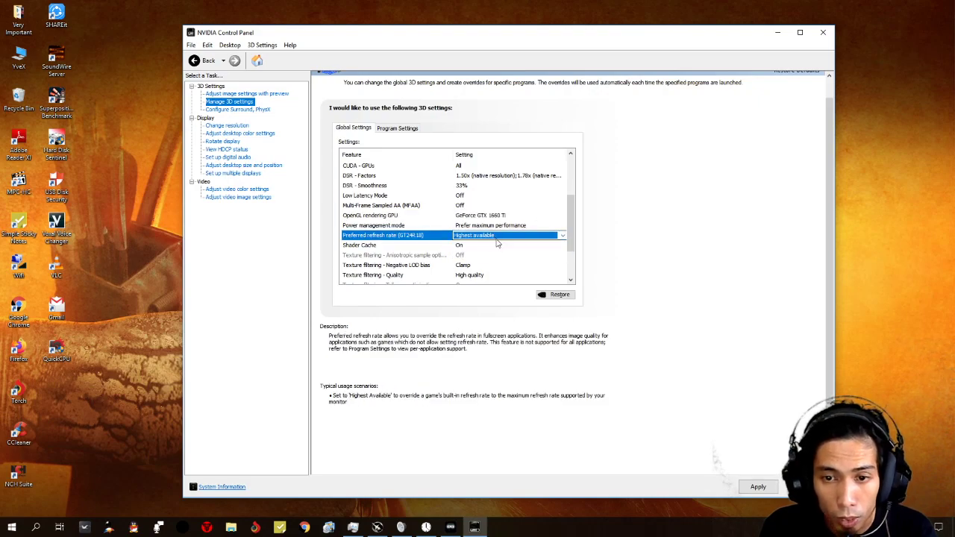
Set the global Shader Cache feature to On.
{"action": "left_click_drag", "start_coordinate": [573, 238], "coordinate": [574, 249]}
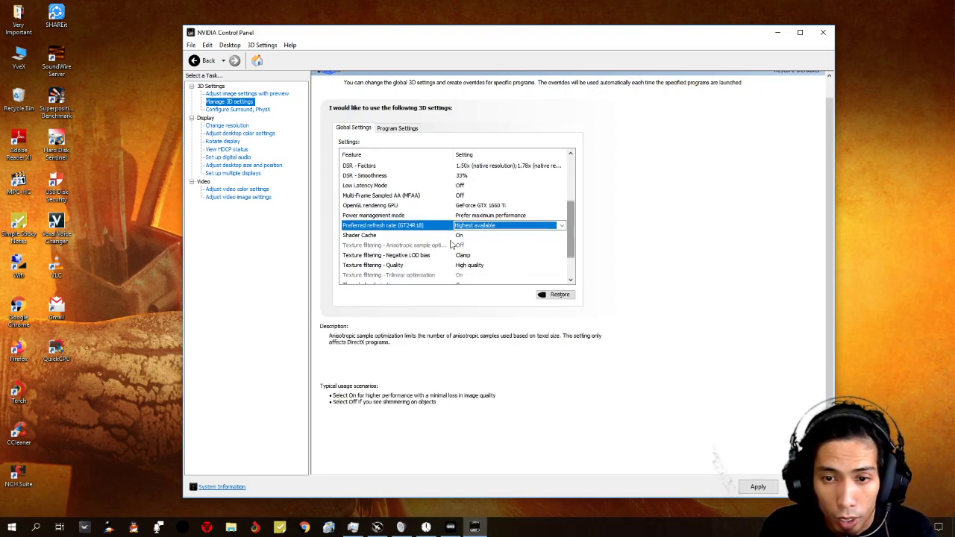
{"action": "left_click", "coordinate": [479, 238]}
{"action": "left_click", "coordinate": [479, 238]}
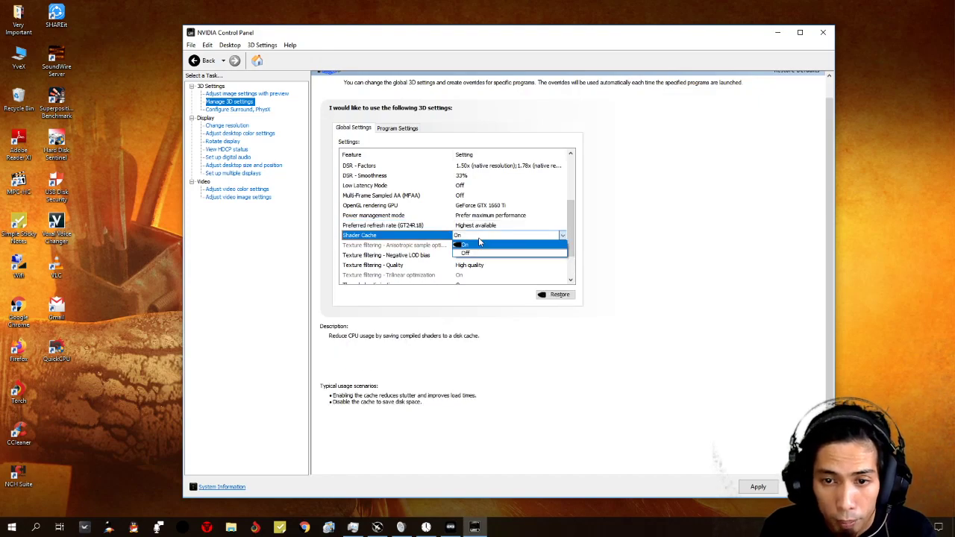
{"action": "left_click", "coordinate": [479, 244]}
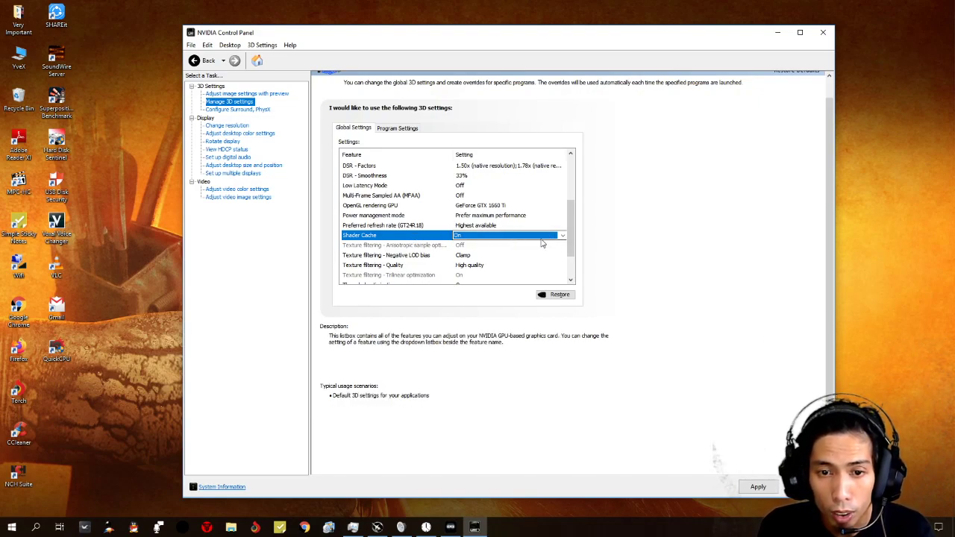
Refresh the desktop, search Windows for "my pc" and open This PC in File Explorer.
{"action": "right_click", "coordinate": [121, 229]}
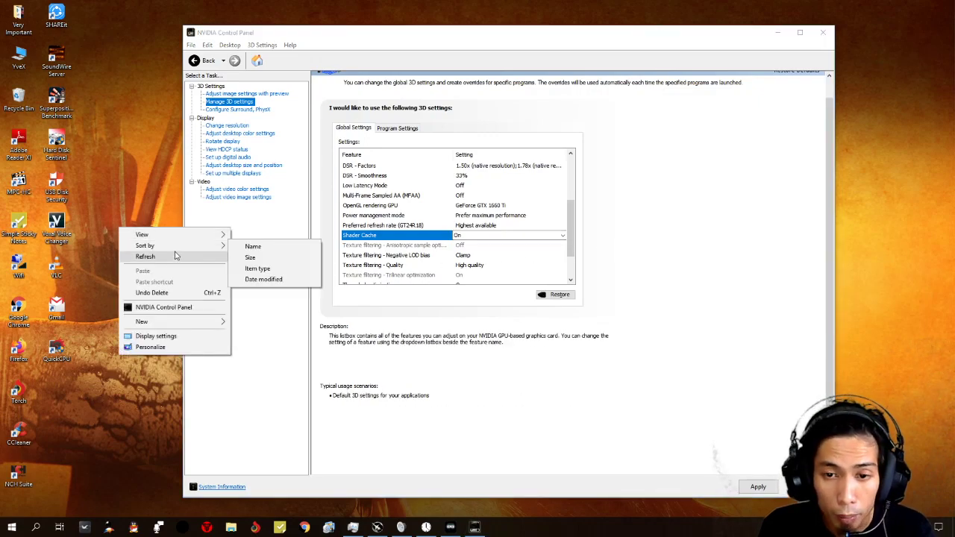
{"action": "left_click", "coordinate": [175, 256]}
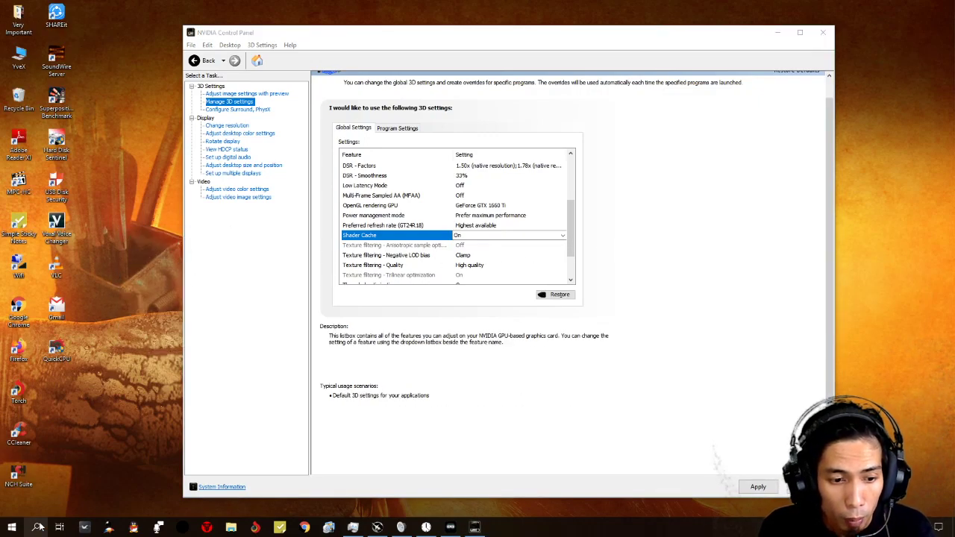
{"action": "left_click", "coordinate": [17, 528]}
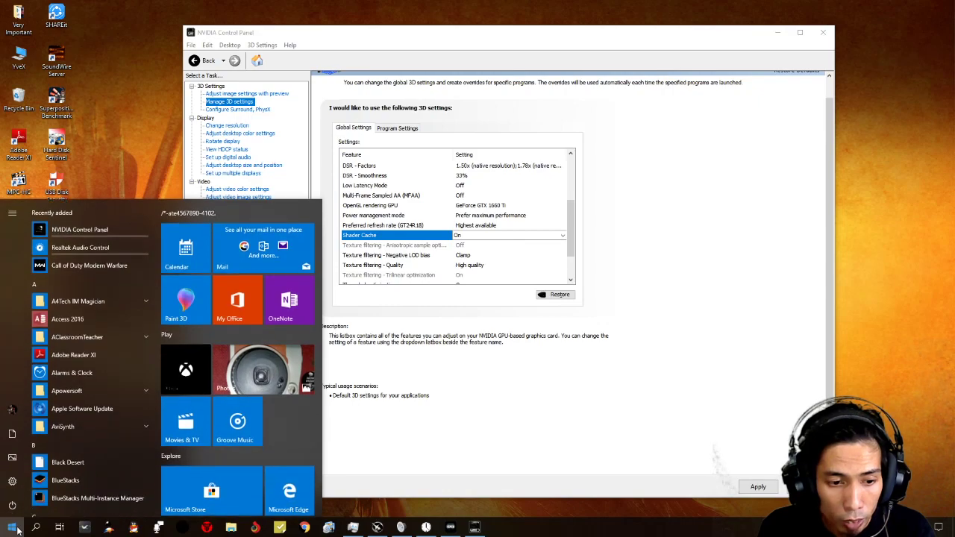
{"action": "left_click", "coordinate": [36, 527]}
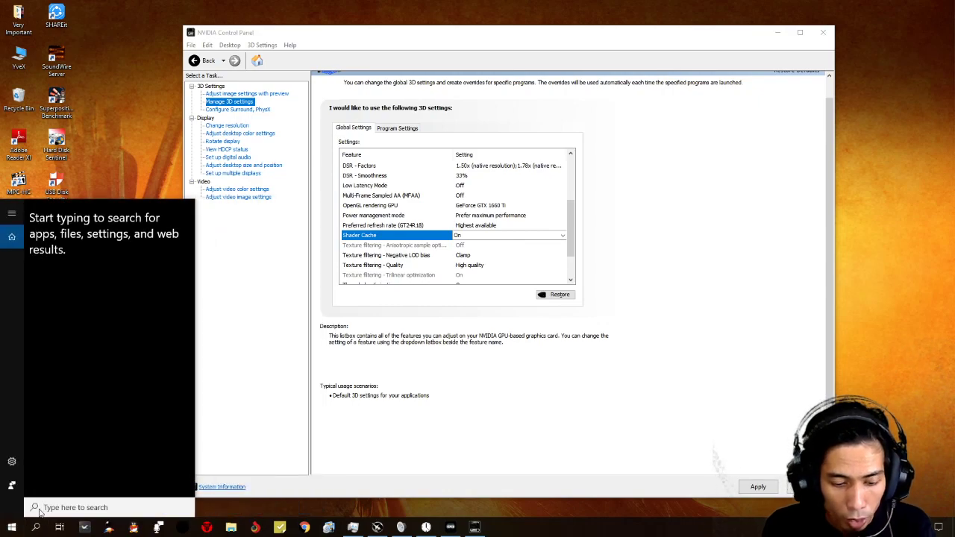
{"action": "type", "text": "my"}
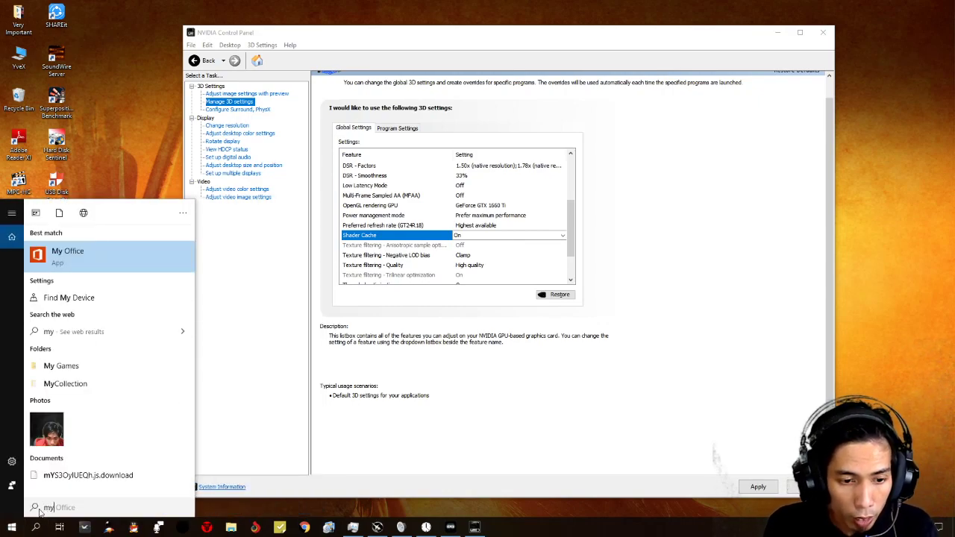
{"action": "type", "text": " pc"}
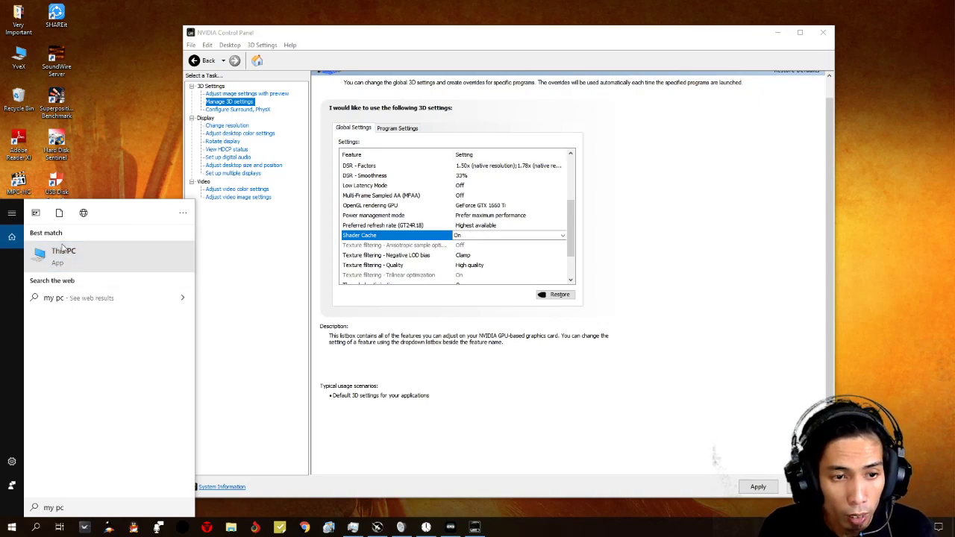
{"action": "right_click", "coordinate": [64, 250]}
{"action": "right_click", "coordinate": [50, 261]}
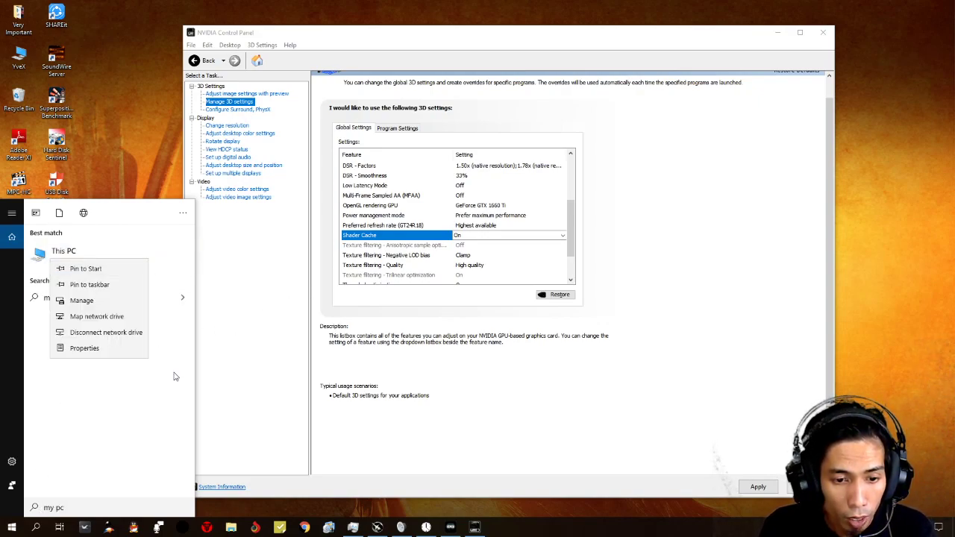
{"action": "left_click", "coordinate": [39, 254]}
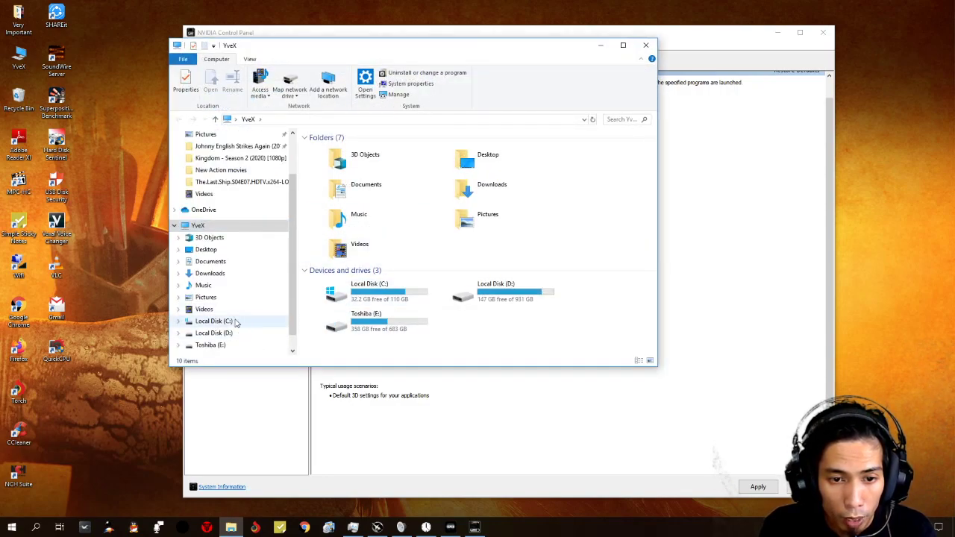
Open the properties of Local Disk (C:) and start Disk Cleanup for that drive.
{"action": "right_click", "coordinate": [394, 294]}
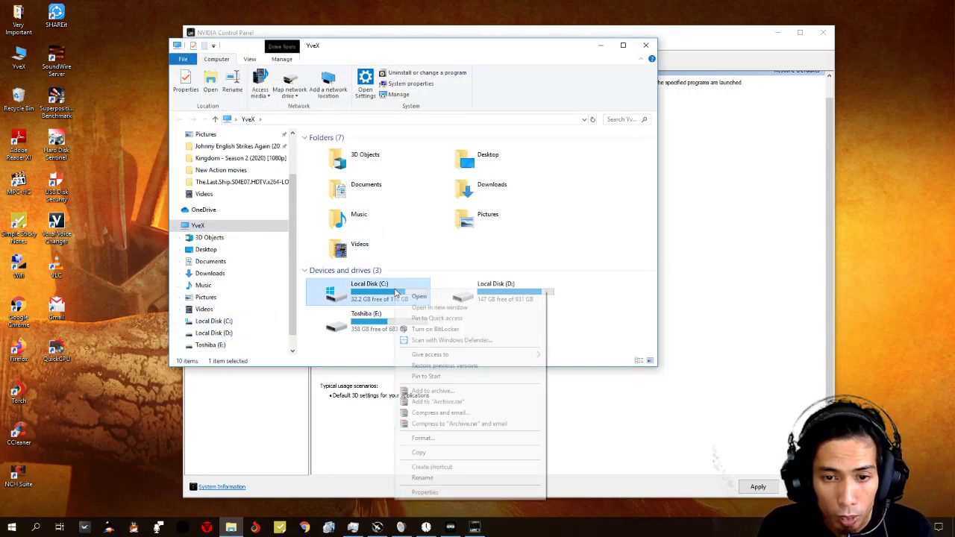
{"action": "left_click", "coordinate": [431, 493]}
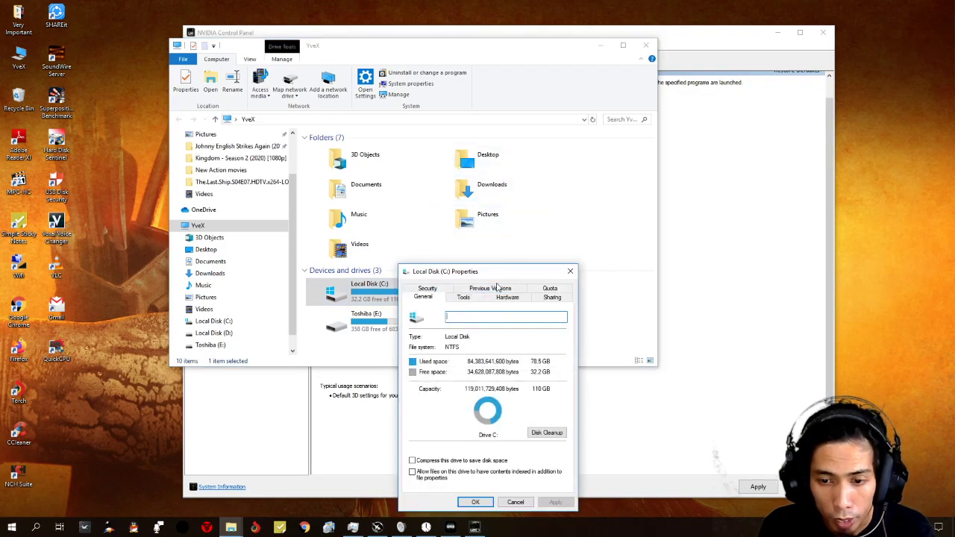
{"action": "left_click", "coordinate": [552, 437]}
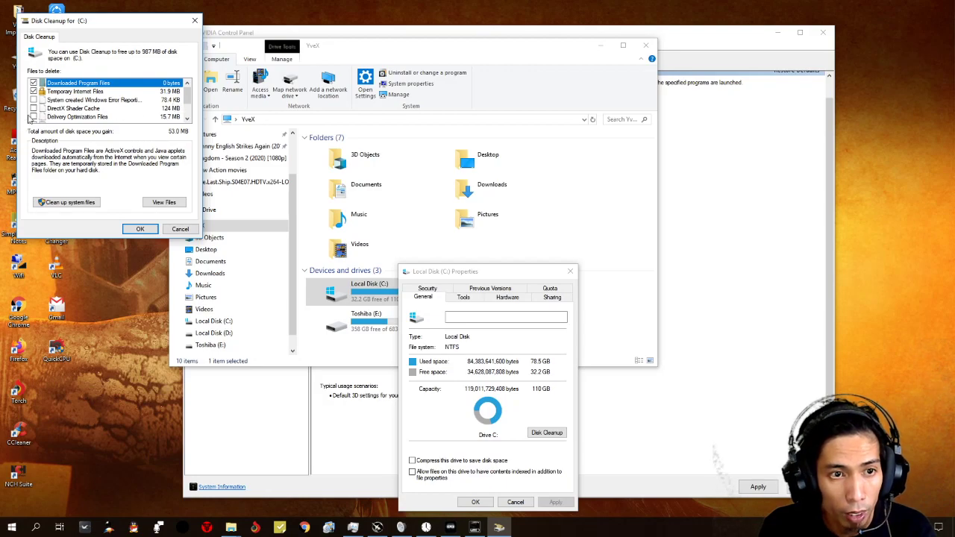
Mark DirectX Shader Cache for deletion, unmark it again, and cancel the cleanup, closing the drive windows.
{"action": "left_click", "coordinate": [33, 109]}
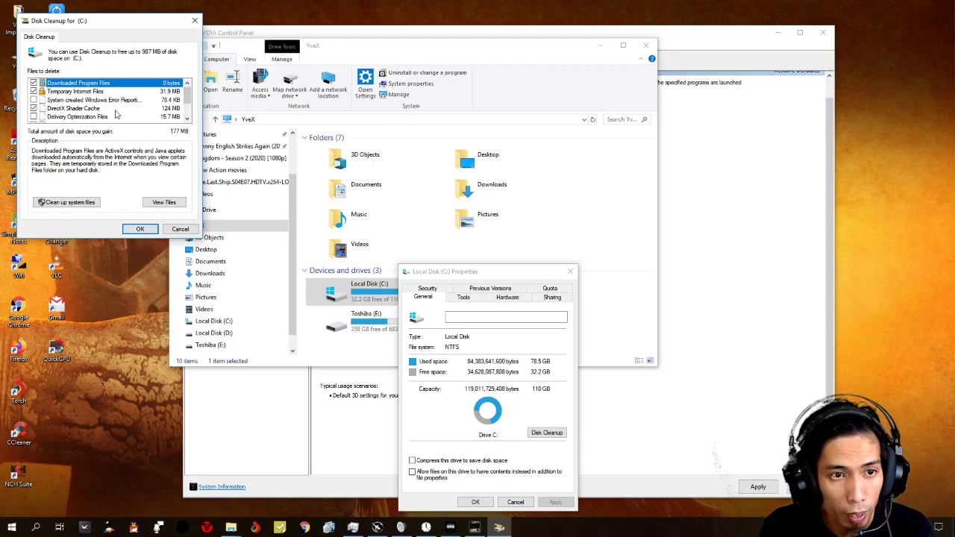
{"action": "left_click", "coordinate": [33, 109]}
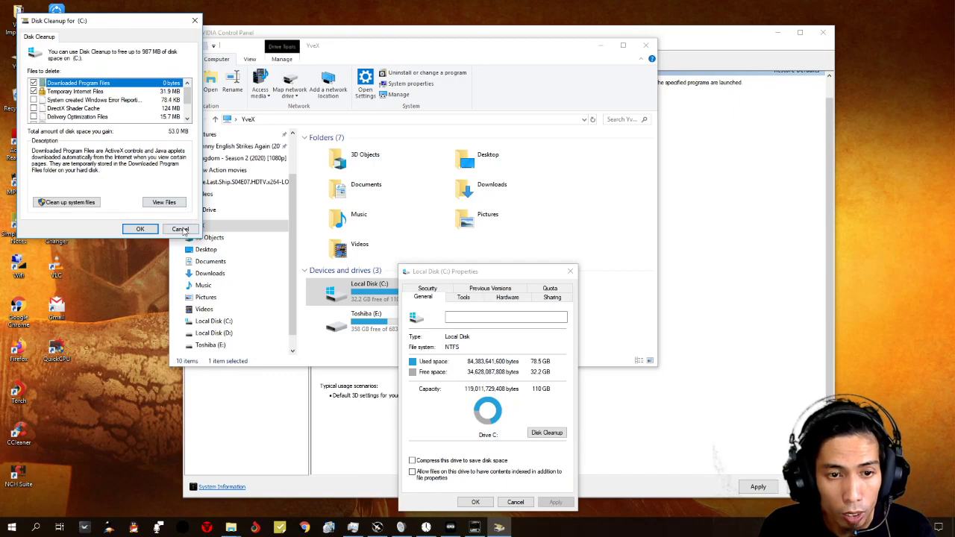
{"action": "left_click", "coordinate": [180, 229]}
{"action": "left_click", "coordinate": [645, 44]}
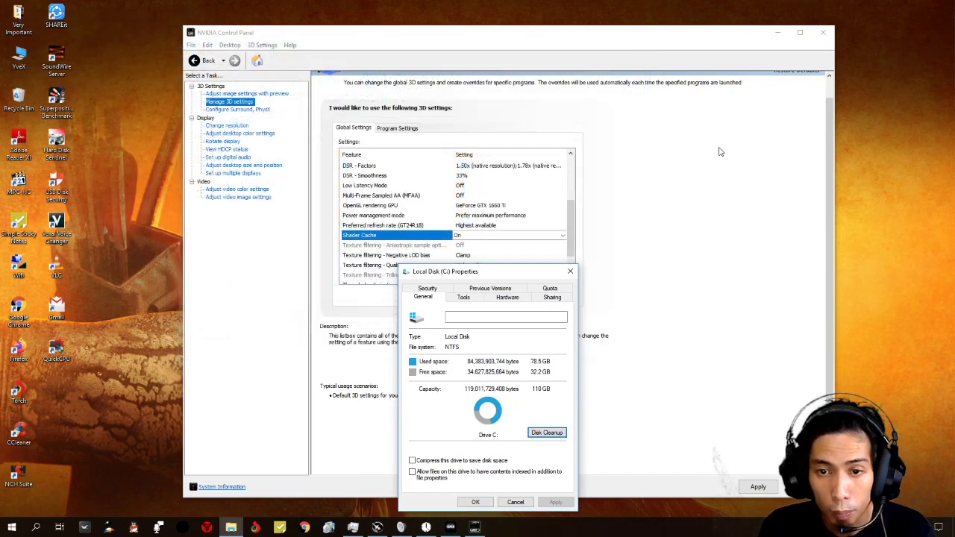
{"action": "left_click", "coordinate": [570, 270]}
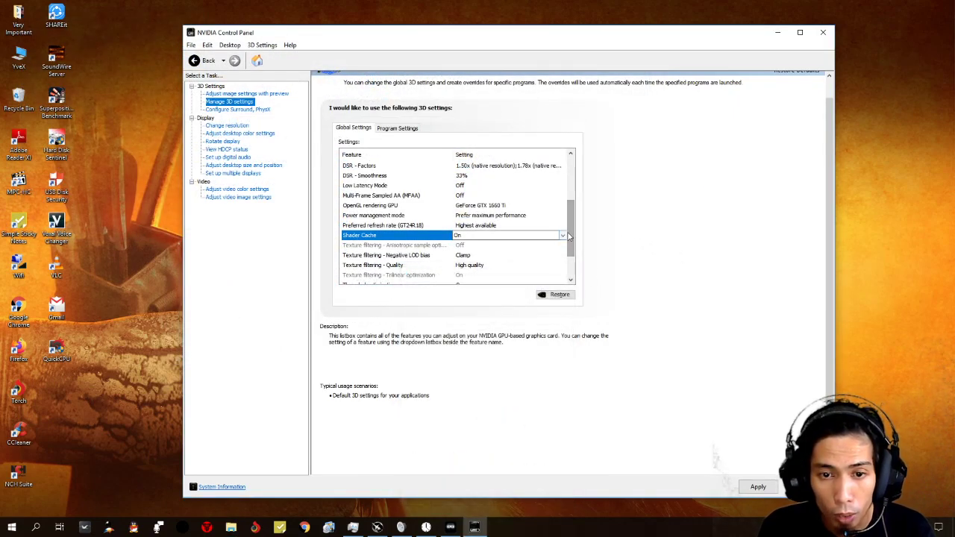
Review the Texture filtering - Negative LOD bias description and options, keeping Clamp.
{"action": "mouse_move", "coordinate": [353, 261]}
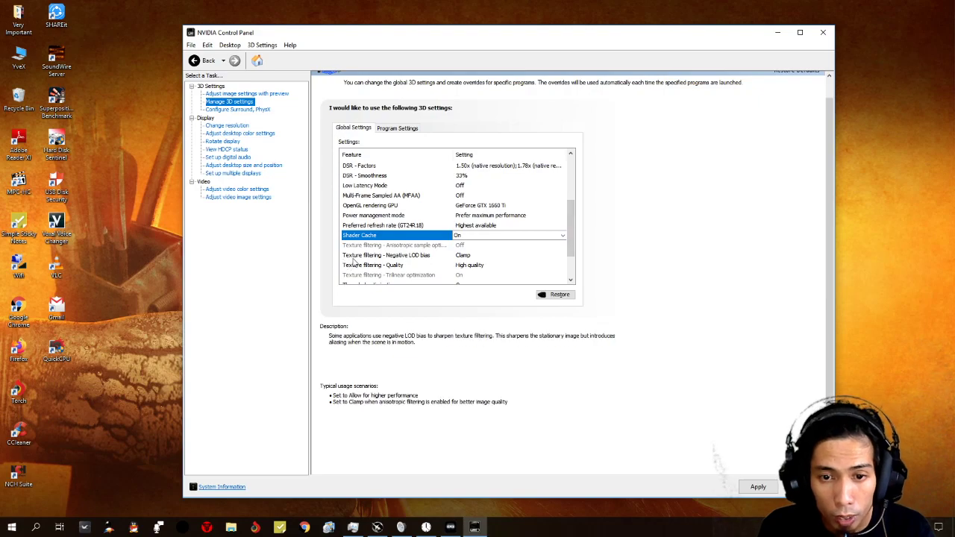
{"action": "left_click", "coordinate": [570, 255]}
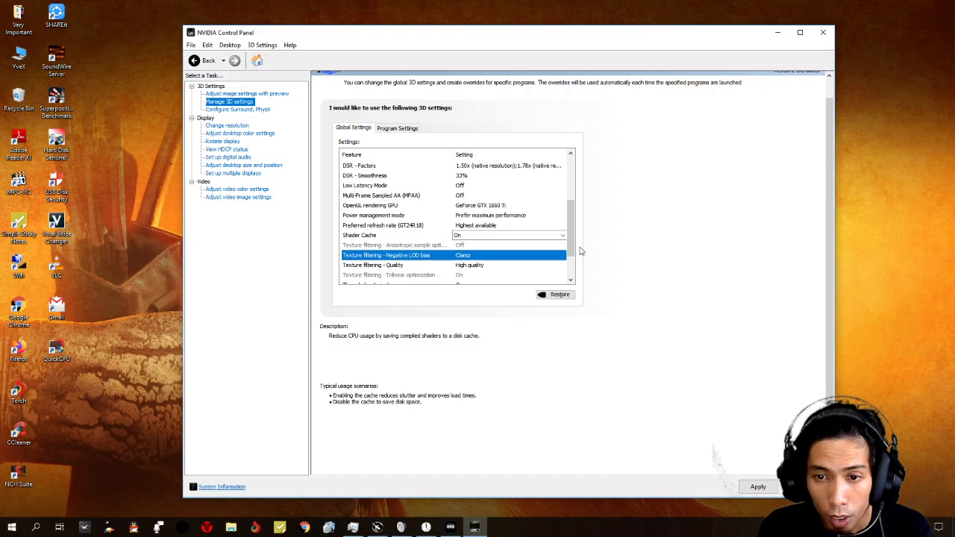
{"action": "left_click", "coordinate": [570, 255]}
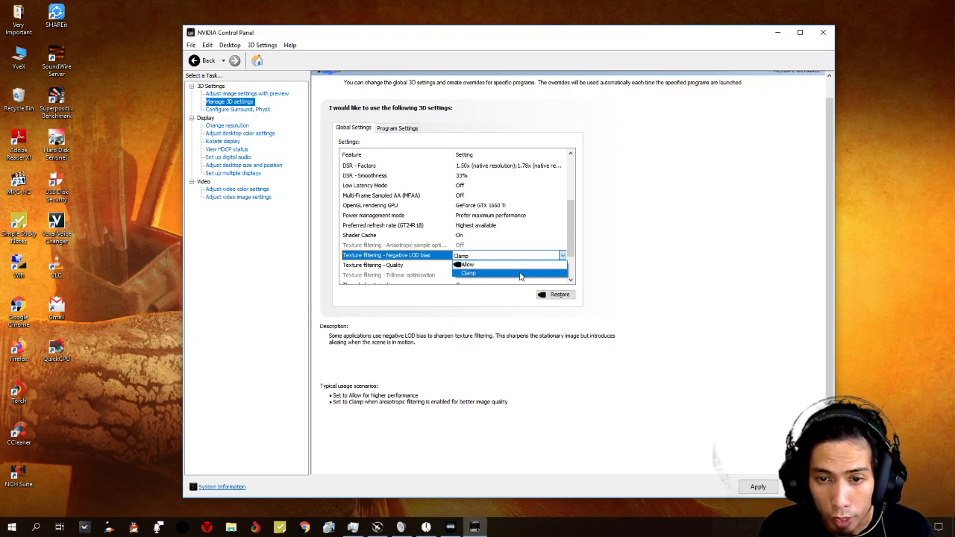
{"action": "left_click", "coordinate": [576, 247]}
Review the Texture filtering - Quality options, keeping High quality.
{"action": "left_click_drag", "start_coordinate": [573, 247], "coordinate": [579, 264]}
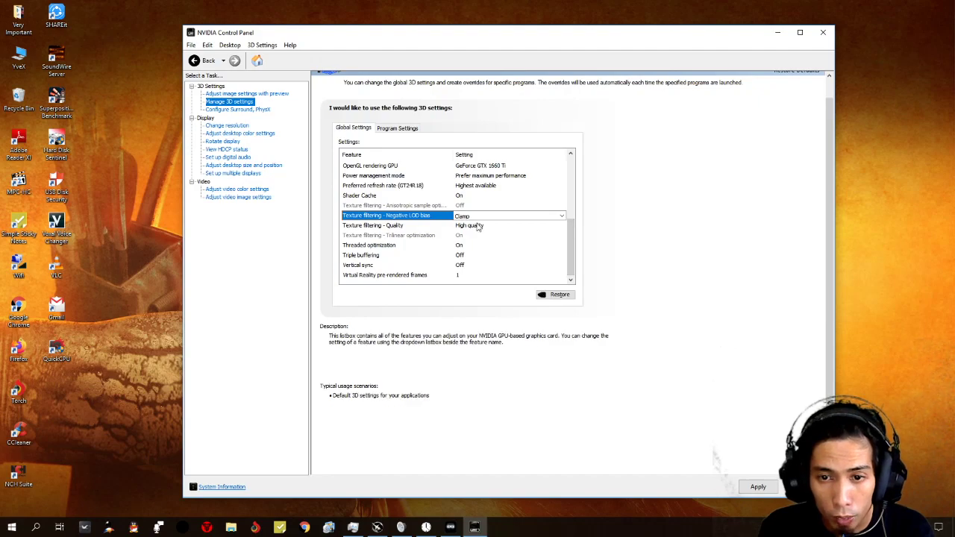
{"action": "left_click", "coordinate": [527, 227]}
{"action": "left_click", "coordinate": [527, 227]}
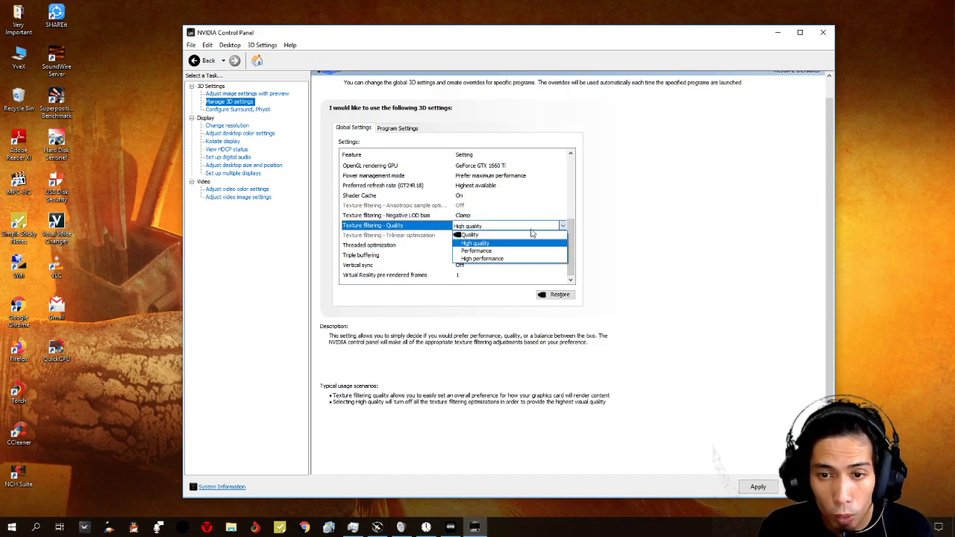
{"action": "left_click", "coordinate": [576, 244]}
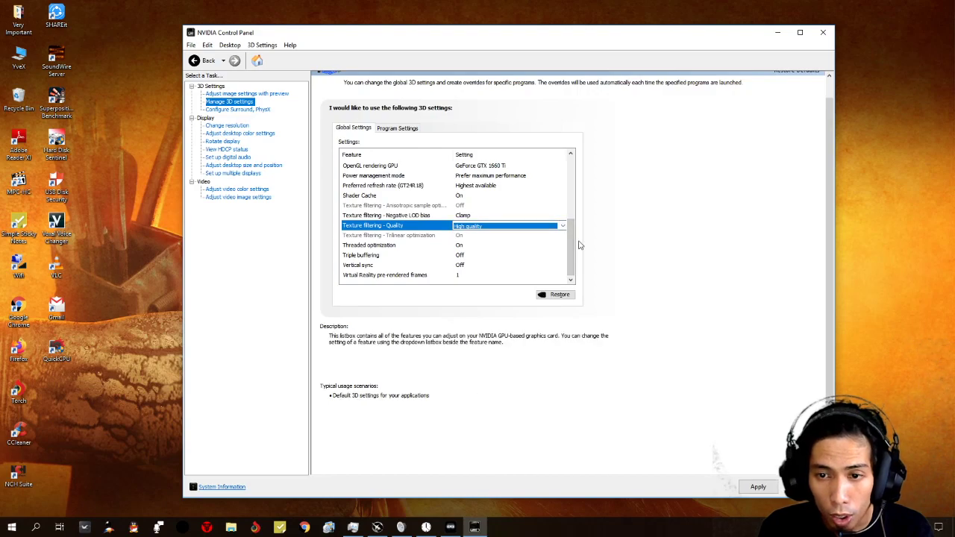
Review the Threaded optimization feature and set Vertical sync to On.
{"action": "mouse_move", "coordinate": [371, 249]}
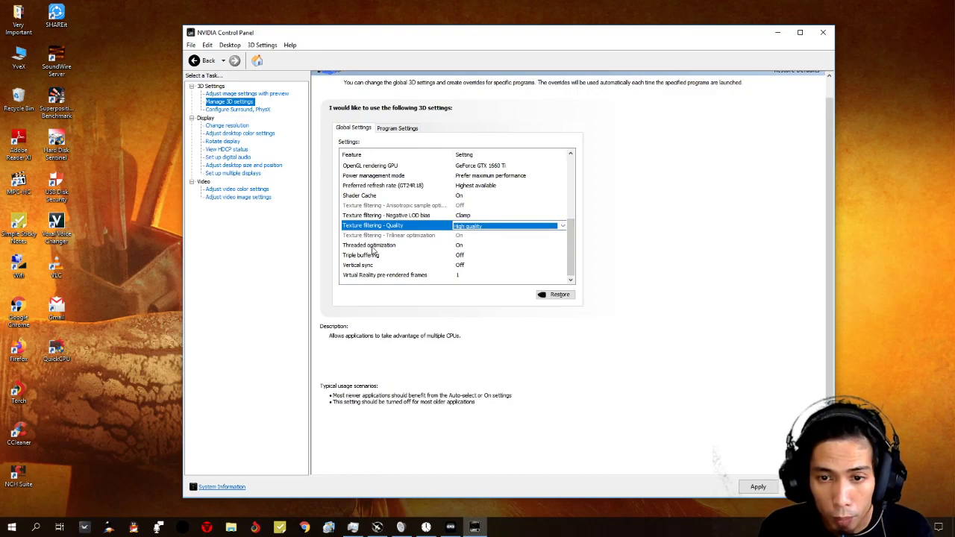
{"action": "left_click", "coordinate": [403, 246]}
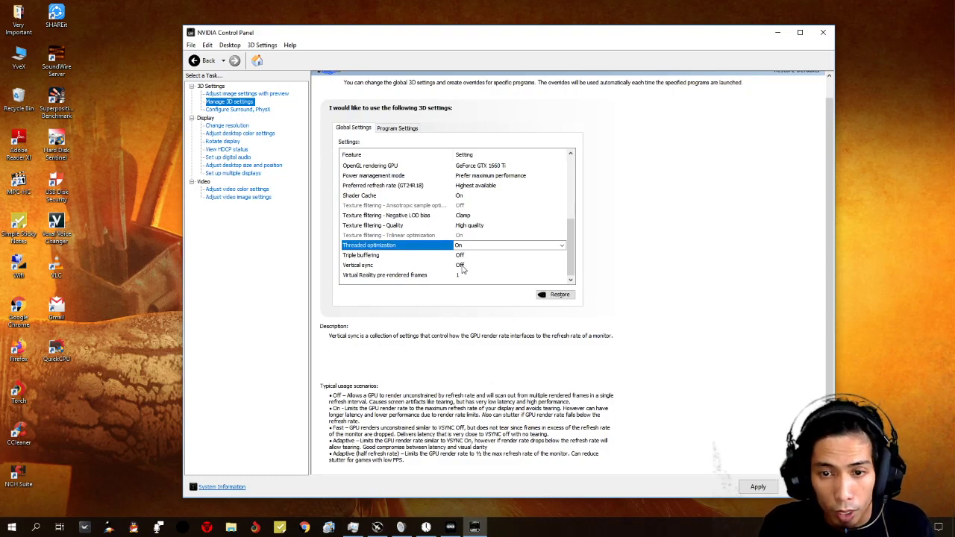
{"action": "left_click", "coordinate": [461, 266]}
{"action": "left_click", "coordinate": [459, 266]}
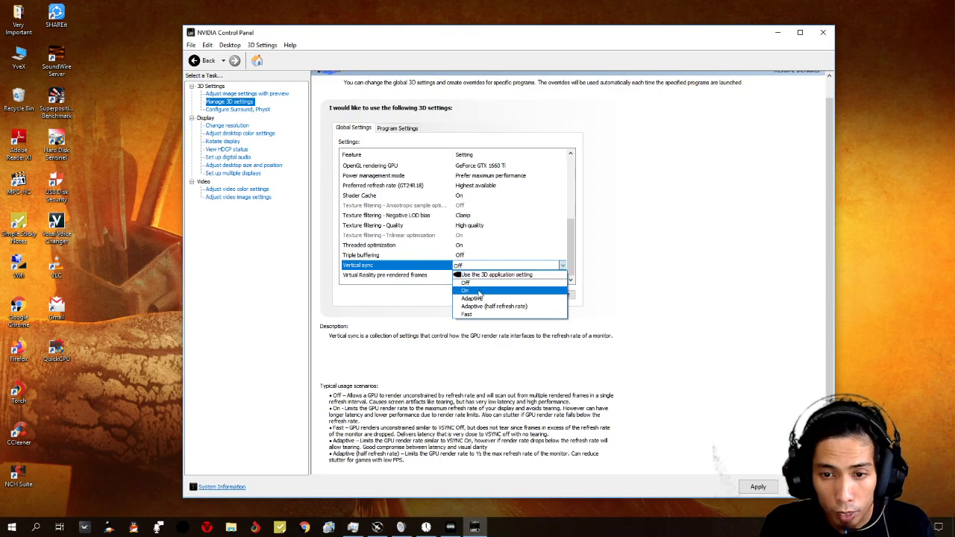
{"action": "left_click", "coordinate": [483, 291]}
Recheck the Threaded optimization options, leaving the feature On.
{"action": "scroll", "coordinate": [478, 259], "scroll_direction": "up", "scroll_amount": 5}
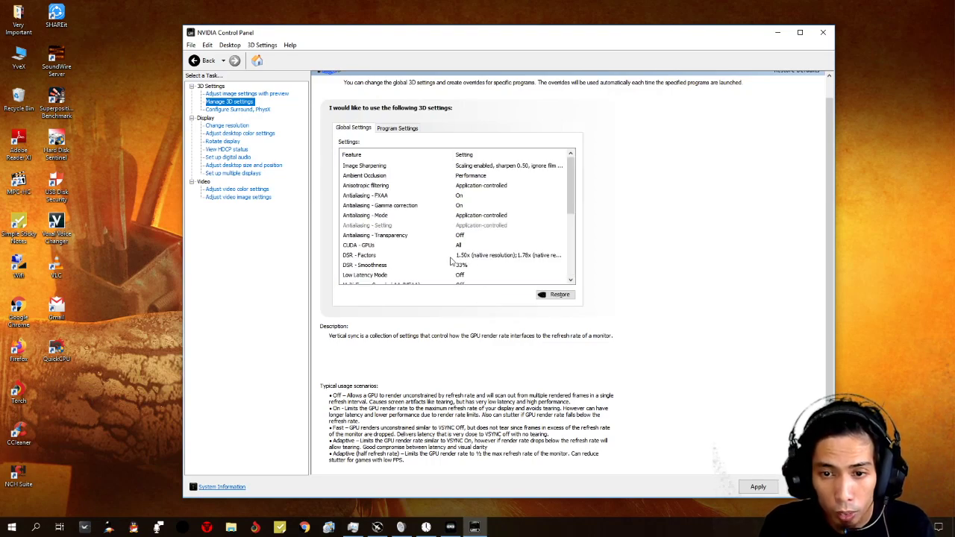
{"action": "scroll", "coordinate": [477, 239], "scroll_direction": "down", "scroll_amount": 5}
{"action": "left_click", "coordinate": [459, 255]}
{"action": "left_click", "coordinate": [459, 255]}
{"action": "left_click", "coordinate": [578, 248]}
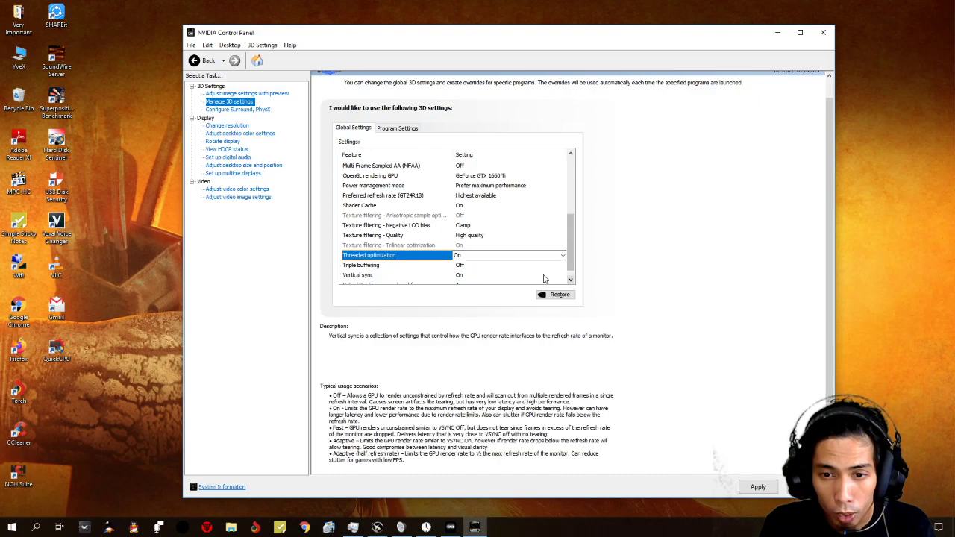
Set Triple buffering to On and reopen its list of options.
{"action": "left_click", "coordinate": [459, 267]}
{"action": "left_click", "coordinate": [469, 268]}
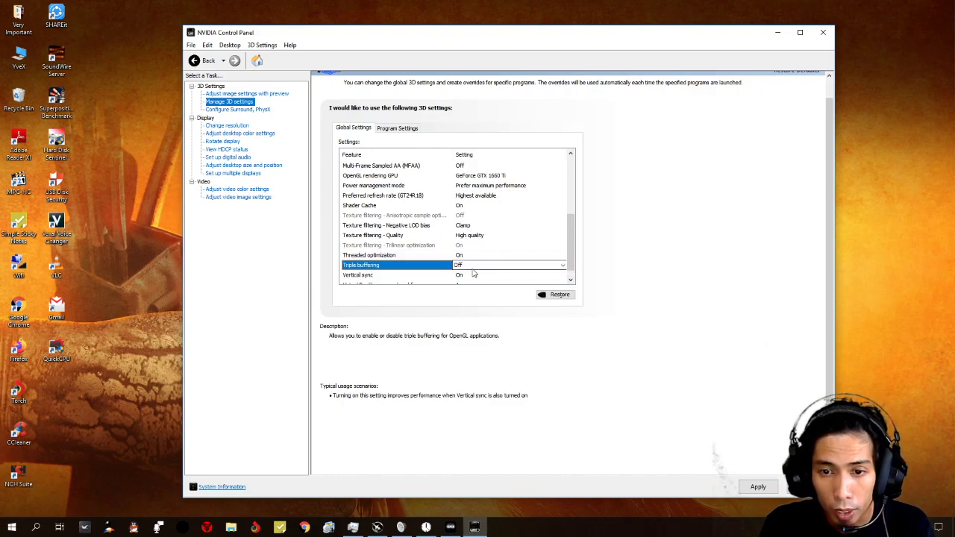
{"action": "left_click", "coordinate": [481, 280]}
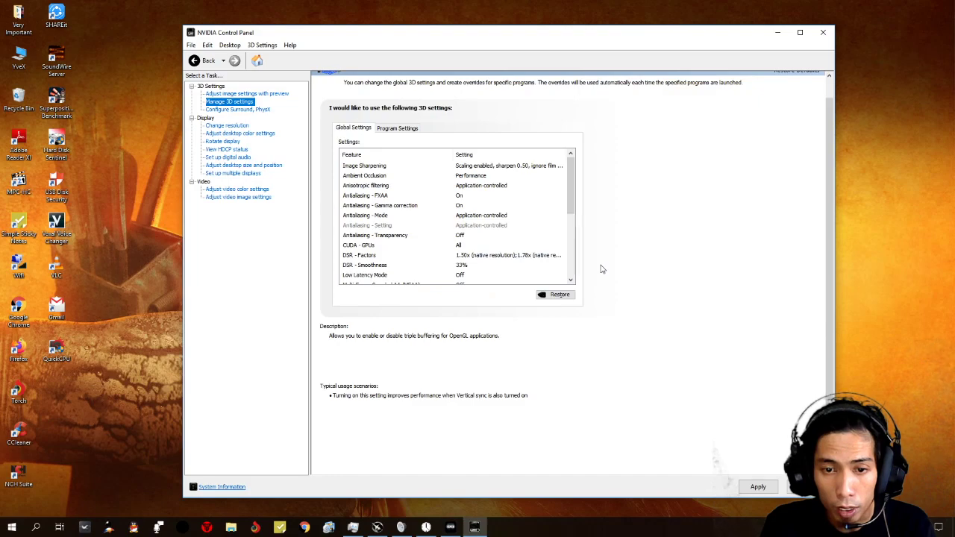
{"action": "left_click_drag", "start_coordinate": [575, 224], "coordinate": [573, 237]}
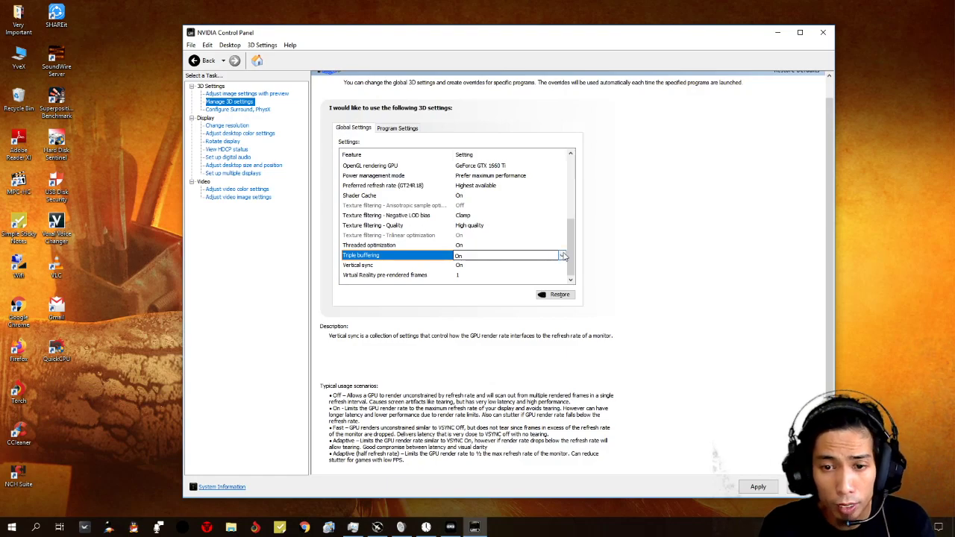
{"action": "left_click", "coordinate": [563, 256]}
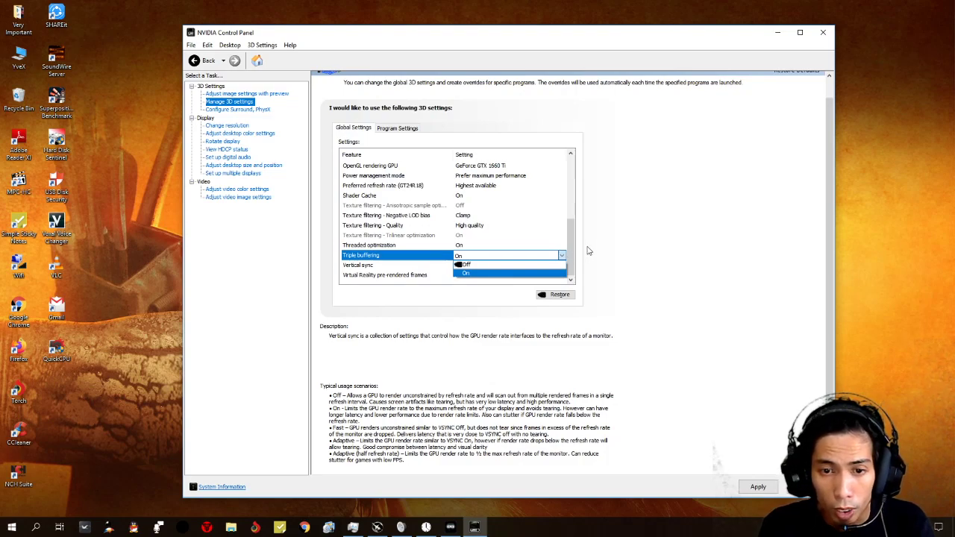
Close the NVIDIA Control Panel and reopen it from the desktop.
{"action": "left_click", "coordinate": [573, 253]}
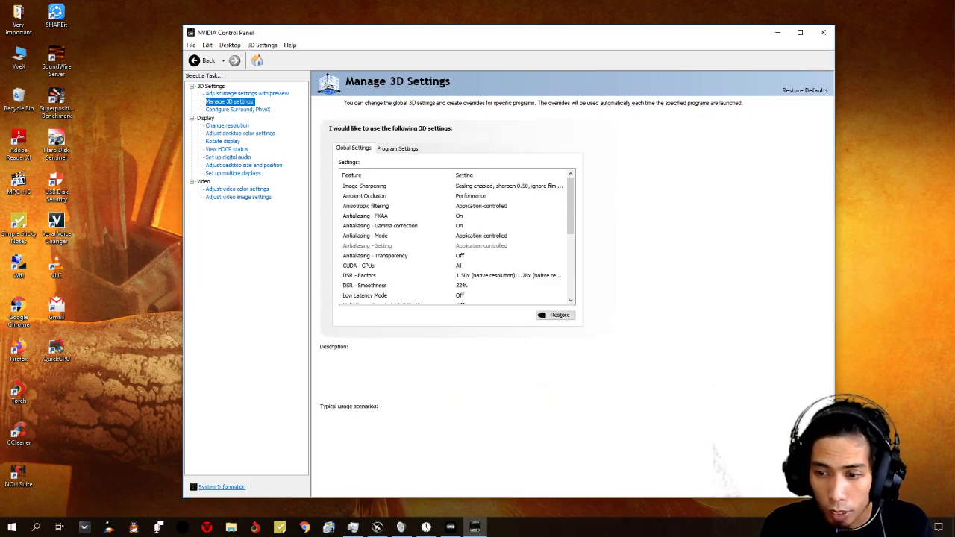
{"action": "left_click", "coordinate": [823, 32]}
{"action": "right_click", "coordinate": [432, 122]}
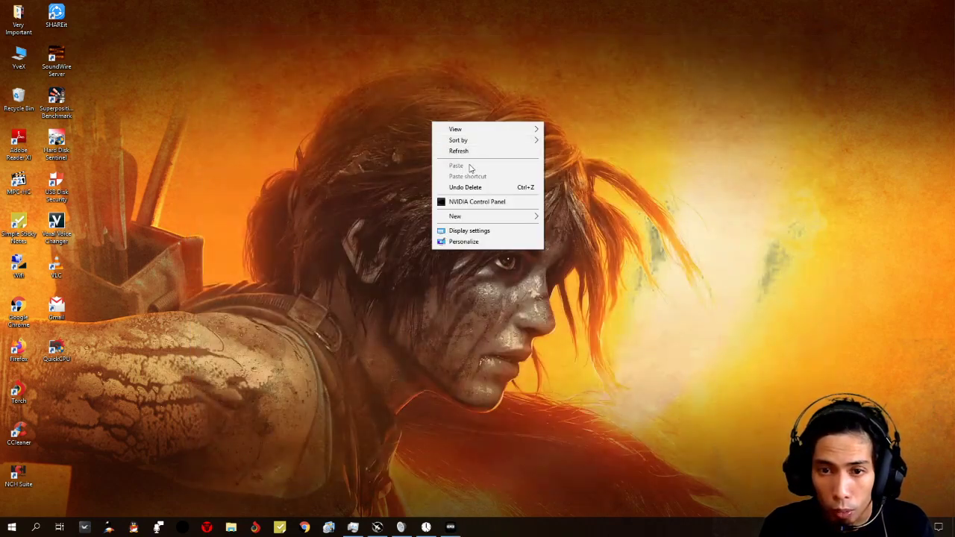
{"action": "left_click", "coordinate": [473, 203]}
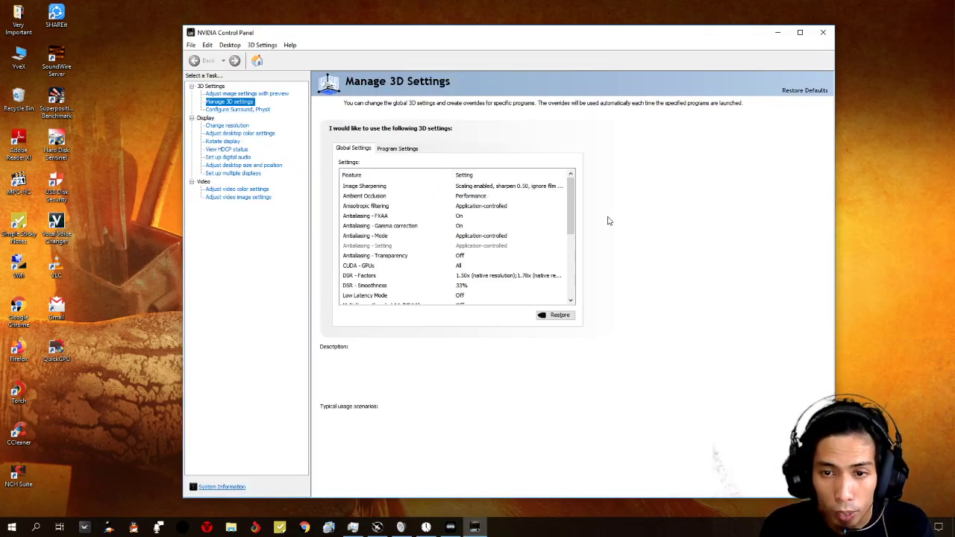
Set the Threaded optimization feature to Off in the global 3D settings.
{"action": "left_click_drag", "start_coordinate": [572, 230], "coordinate": [571, 295]}
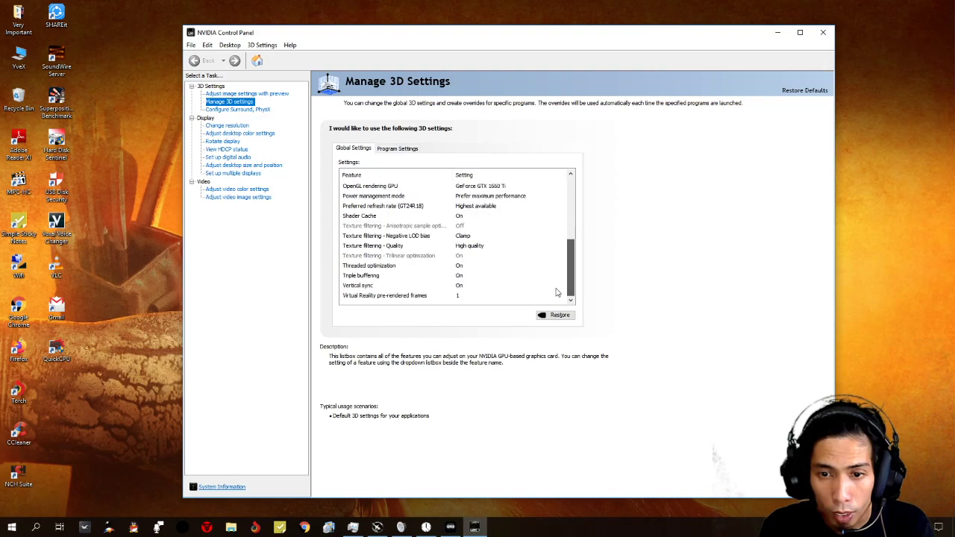
{"action": "left_click", "coordinate": [459, 267]}
{"action": "left_click", "coordinate": [460, 267]}
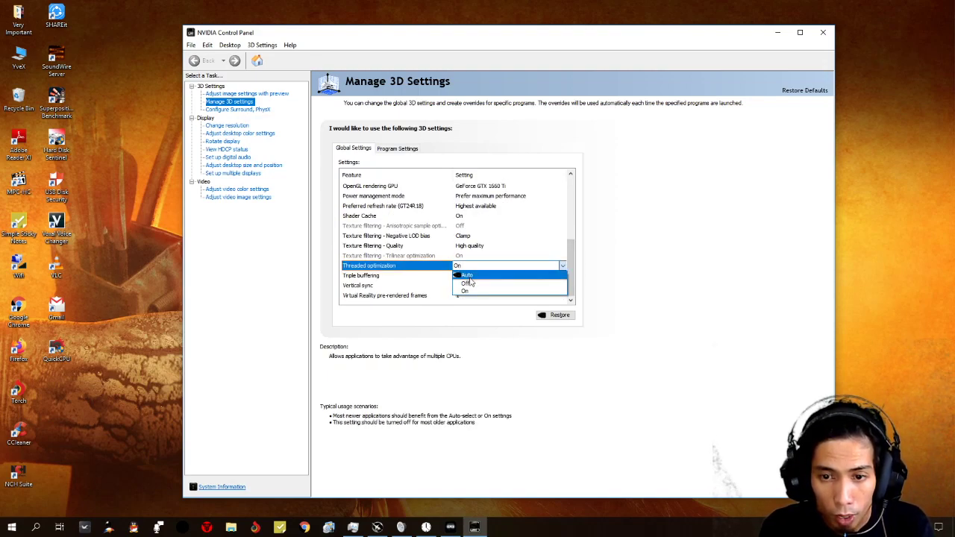
{"action": "left_click", "coordinate": [470, 284]}
{"action": "scroll", "coordinate": [471, 287], "scroll_direction": "up", "scroll_amount": 5}
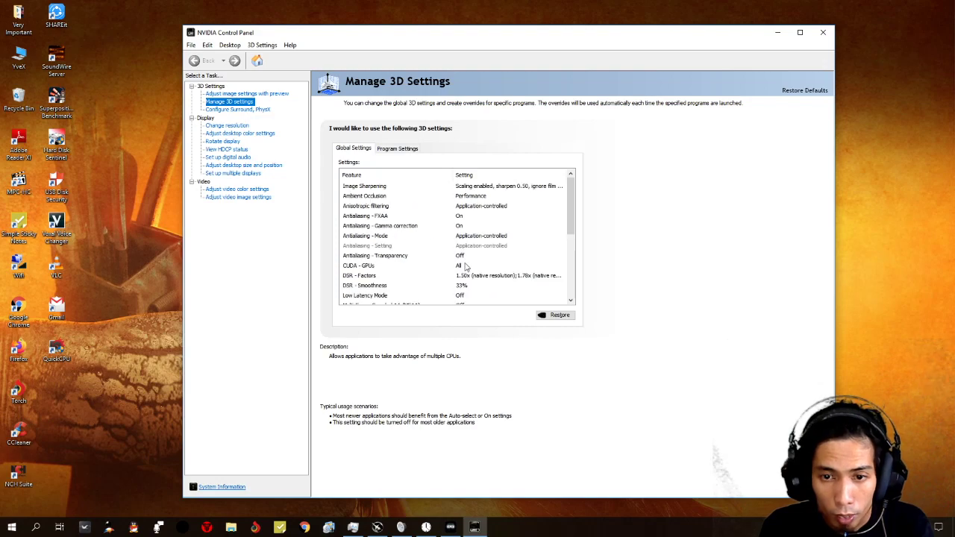
Set Threaded optimization back to On in the global 3D settings.
{"action": "scroll", "coordinate": [471, 288], "scroll_direction": "down", "scroll_amount": 4}
{"action": "left_click", "coordinate": [517, 266]}
{"action": "left_click", "coordinate": [563, 265]}
{"action": "left_click", "coordinate": [572, 259]}
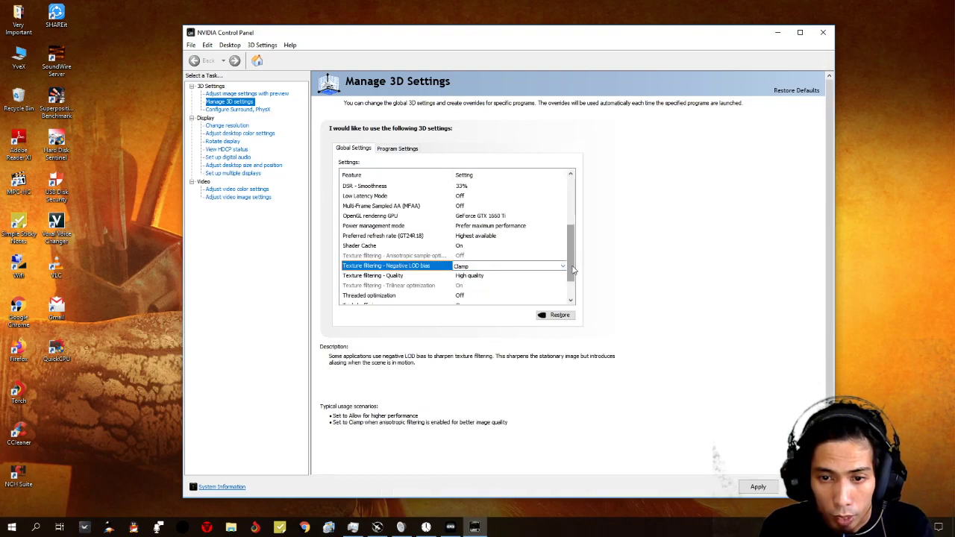
{"action": "scroll", "coordinate": [473, 272], "scroll_direction": "down", "scroll_amount": 1}
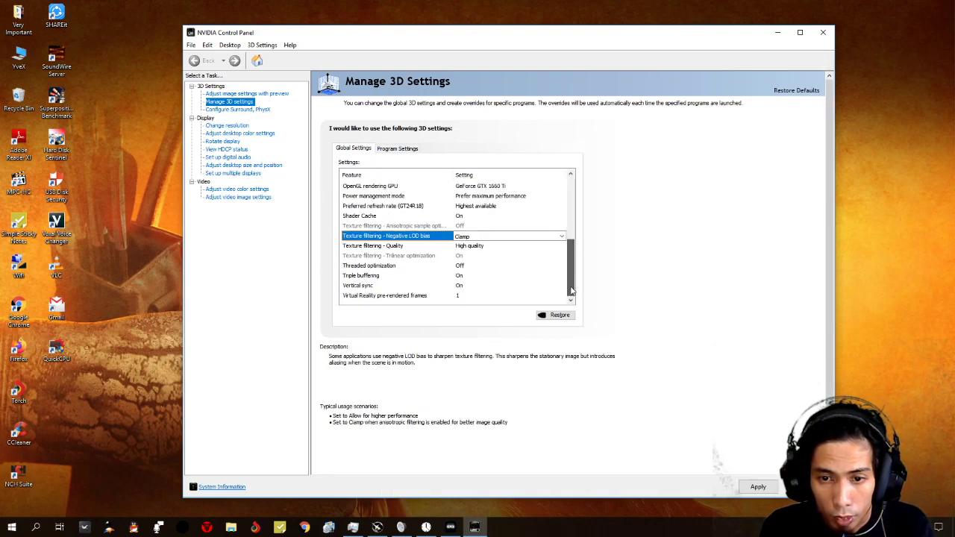
{"action": "left_click", "coordinate": [462, 267]}
{"action": "left_click", "coordinate": [461, 267]}
{"action": "left_click", "coordinate": [461, 269]}
{"action": "left_click", "coordinate": [461, 268]}
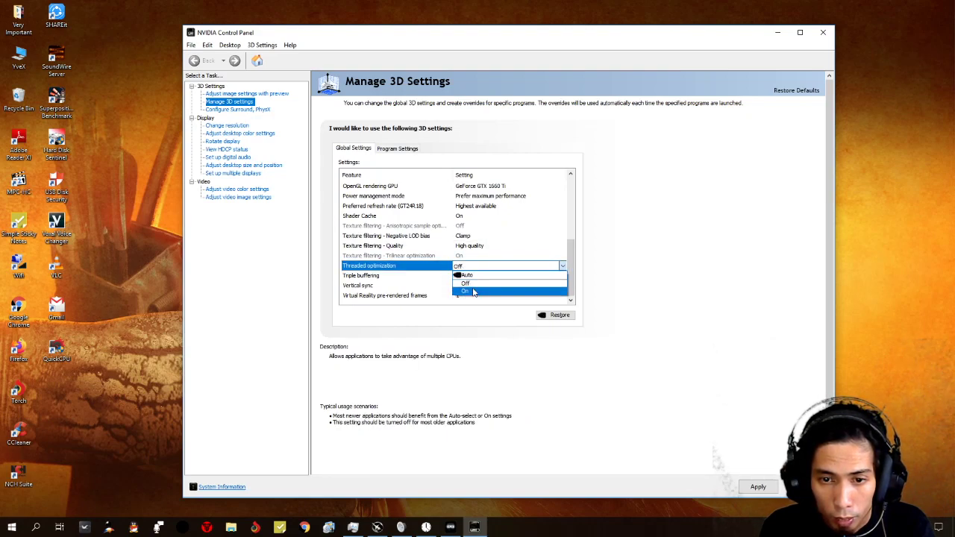
{"action": "left_click", "coordinate": [473, 291]}
Set Triple buffering to On and apply the global 3D settings.
{"action": "scroll", "coordinate": [470, 280], "scroll_direction": "up", "scroll_amount": 5}
{"action": "scroll", "coordinate": [468, 279], "scroll_direction": "down", "scroll_amount": 3}
{"action": "left_click", "coordinate": [467, 276]}
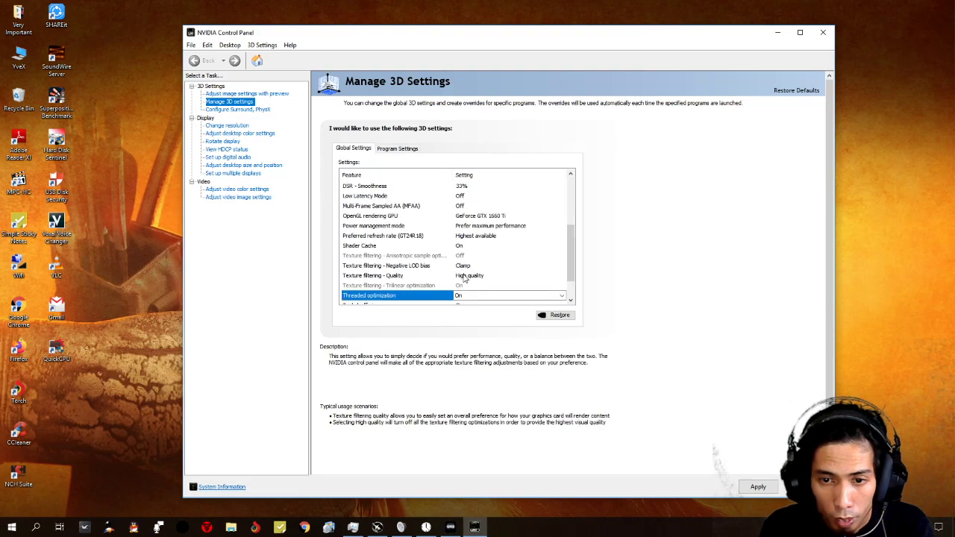
{"action": "left_click", "coordinate": [573, 259]}
{"action": "scroll", "coordinate": [492, 284], "scroll_direction": "down", "scroll_amount": 3}
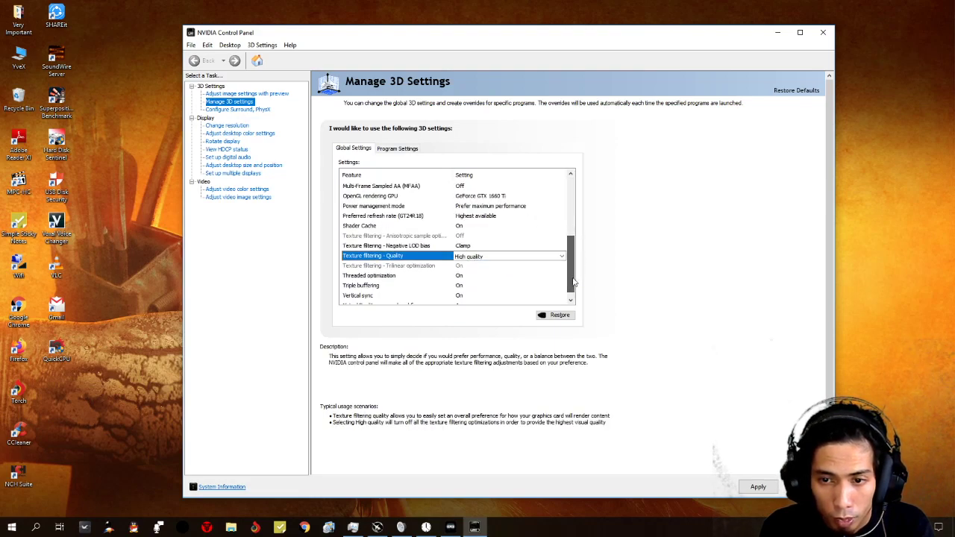
{"action": "left_click", "coordinate": [462, 276]}
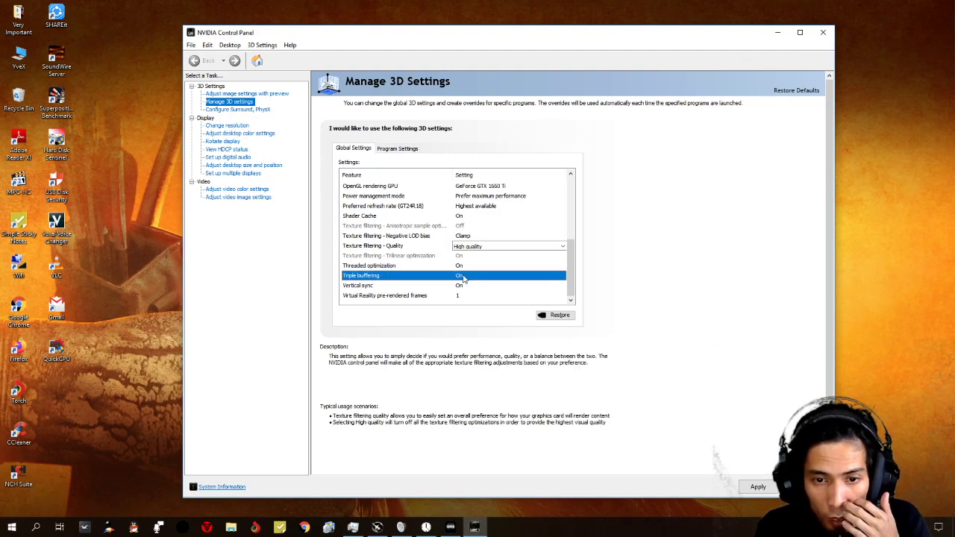
{"action": "left_click", "coordinate": [463, 276]}
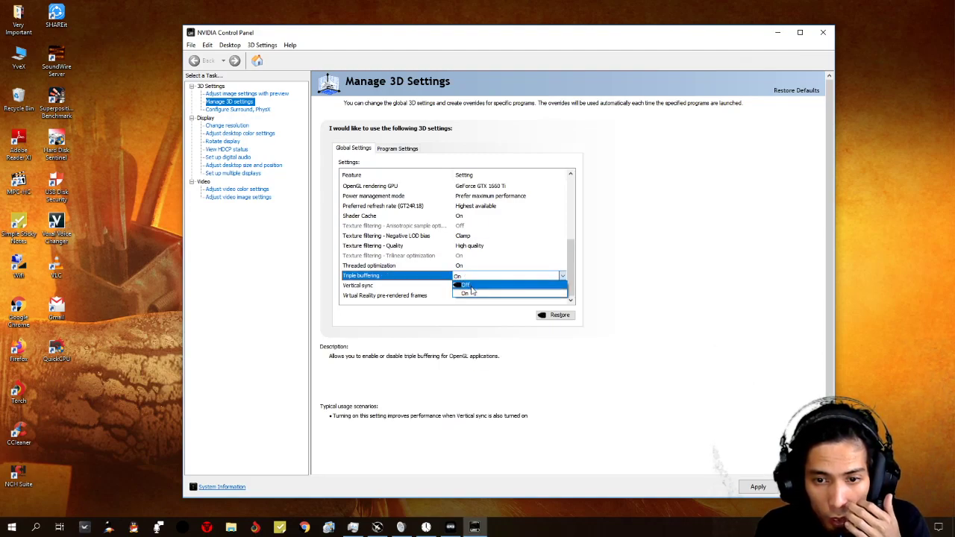
{"action": "left_click", "coordinate": [473, 297]}
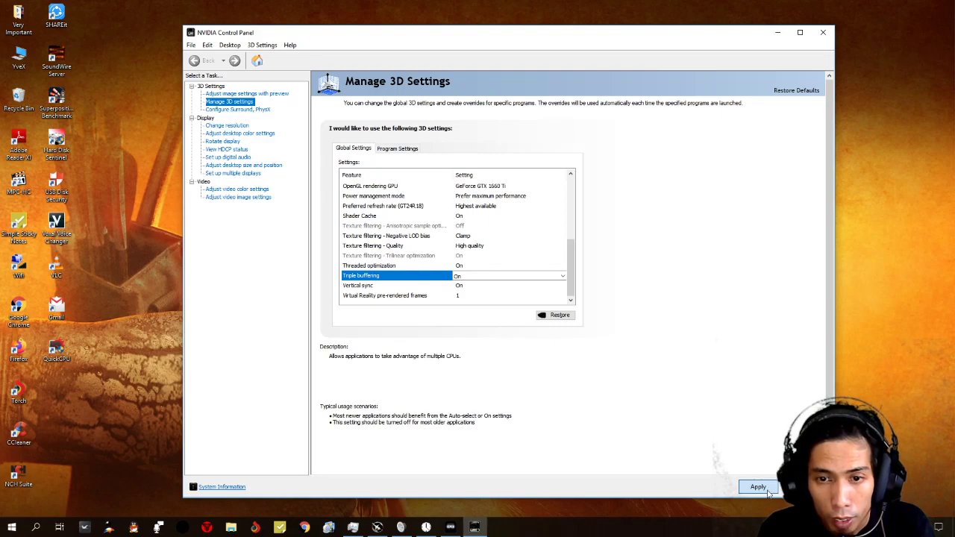
{"action": "left_click", "coordinate": [768, 492]}
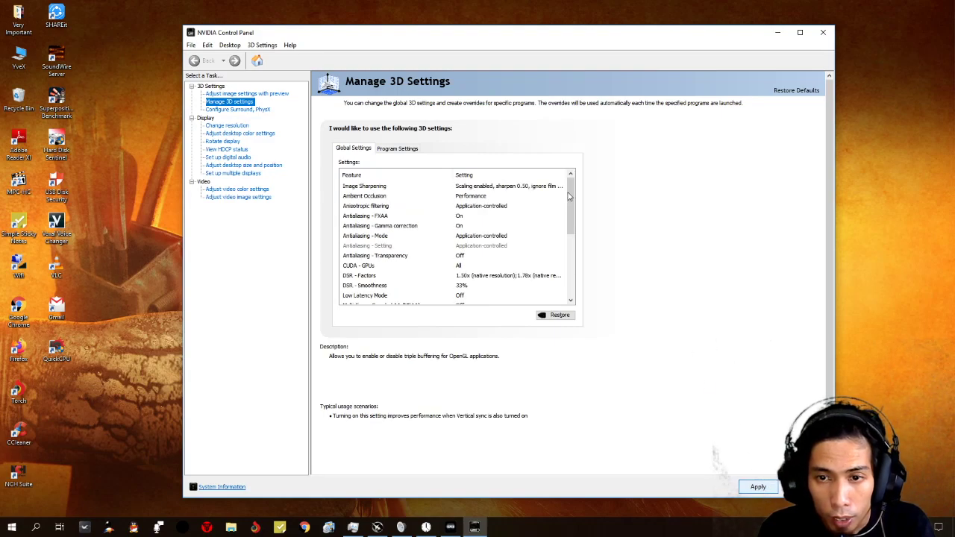
Review the PhysX processor options under Configure Surround, PhysX, keeping GeForce GTX 1660 Ti.
{"action": "left_click", "coordinate": [233, 110]}
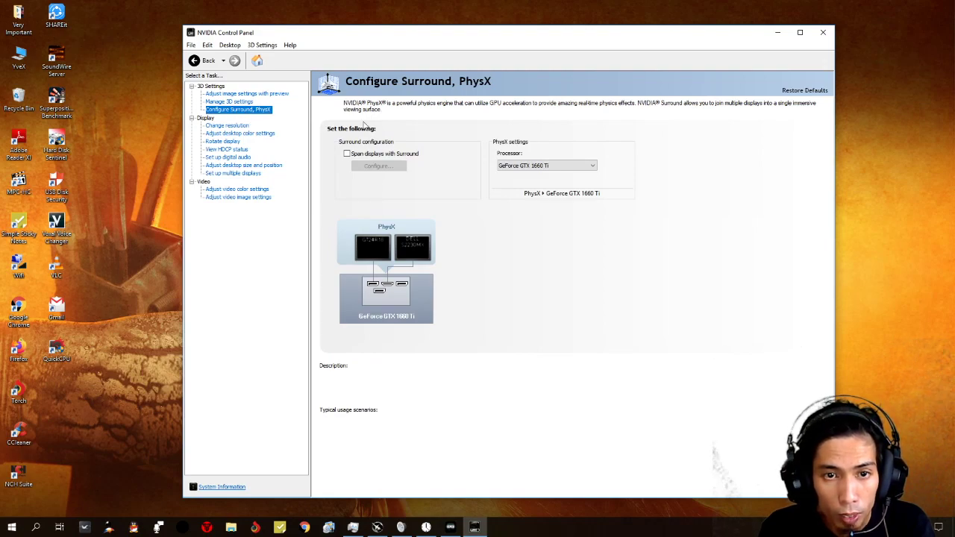
{"action": "double_click", "coordinate": [561, 171]}
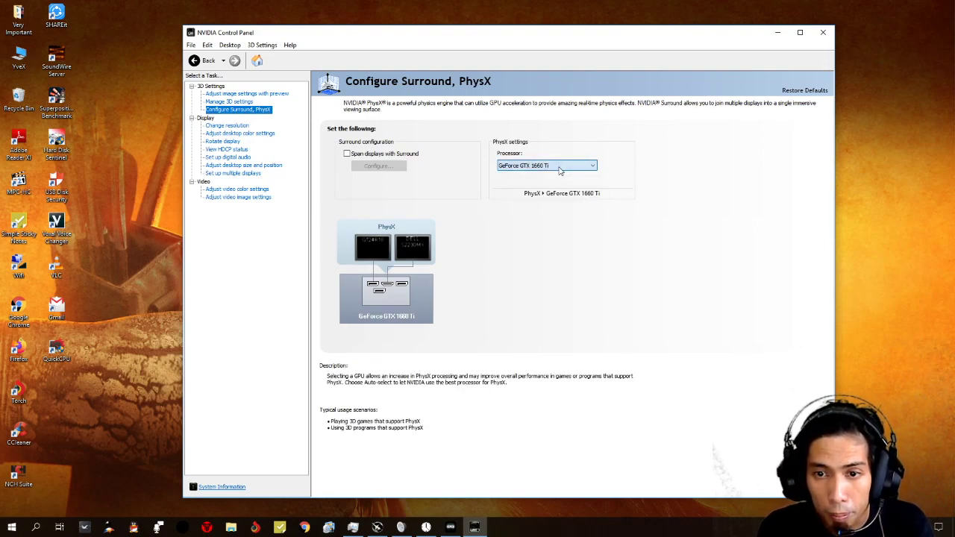
{"action": "left_click", "coordinate": [560, 171]}
{"action": "left_click", "coordinate": [560, 171]}
Review the refresh rate options for the GT24R18 display under Change resolution, keeping 144Hz.
{"action": "left_click", "coordinate": [227, 125]}
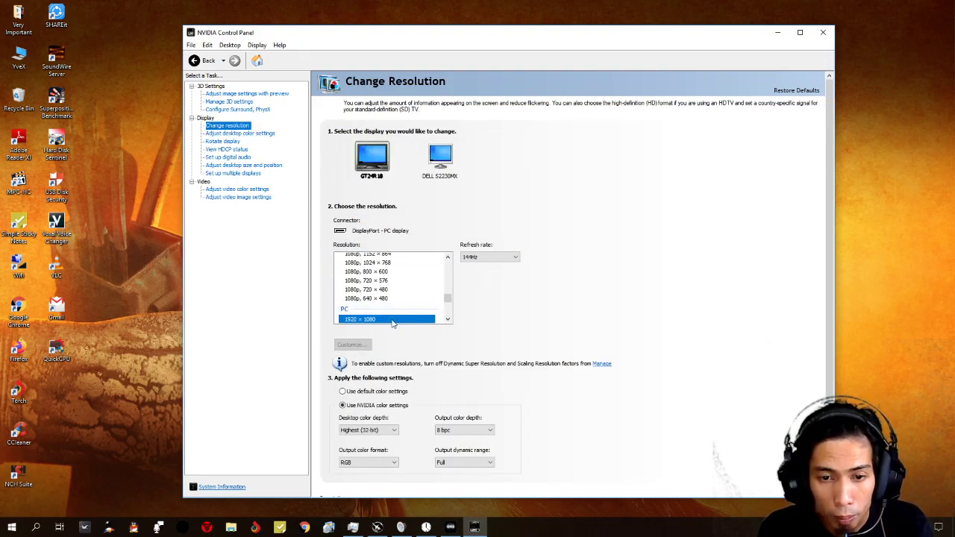
{"action": "left_click", "coordinate": [482, 259]}
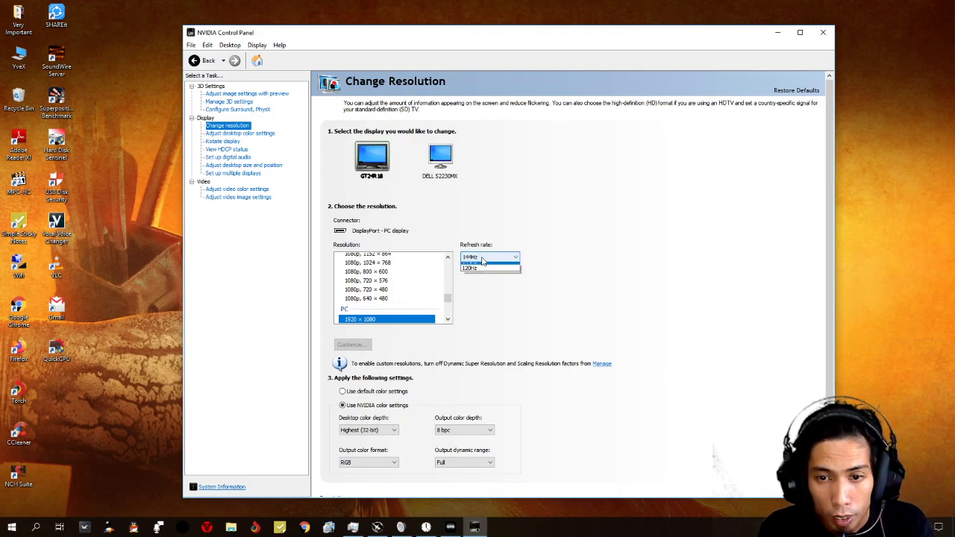
{"action": "left_click", "coordinate": [483, 266]}
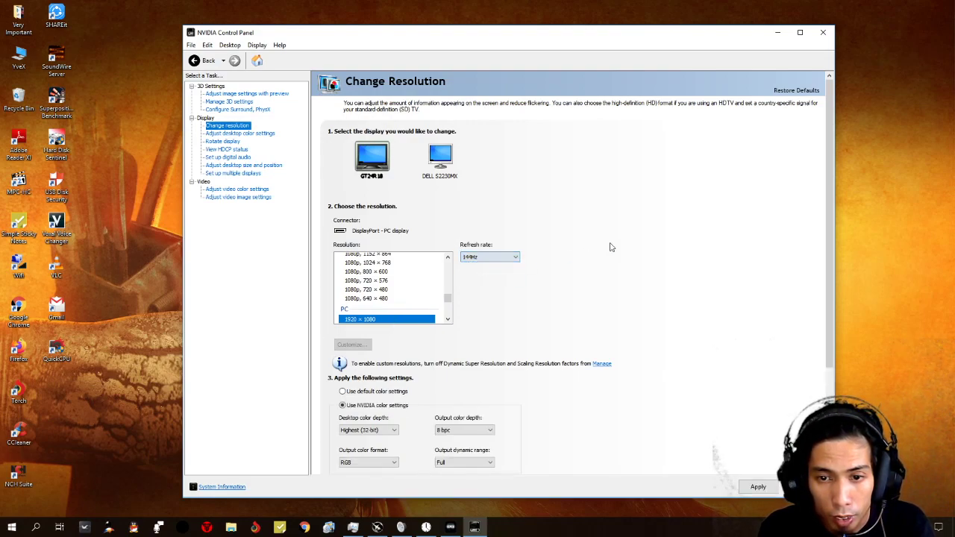
Look through the desktop color, display rotation, video color and video image settings pages.
{"action": "left_click", "coordinate": [232, 133]}
{"action": "left_click", "coordinate": [227, 142]}
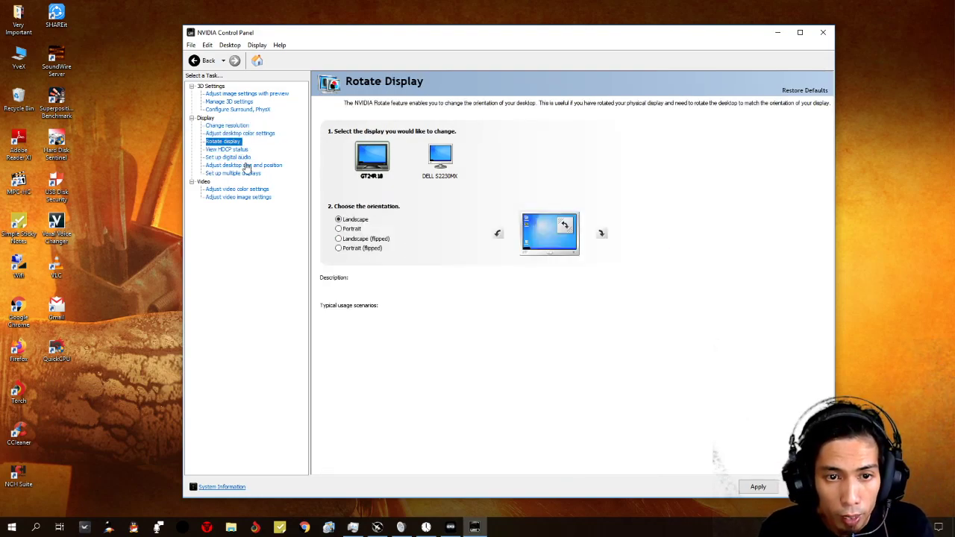
{"action": "left_click", "coordinate": [250, 190]}
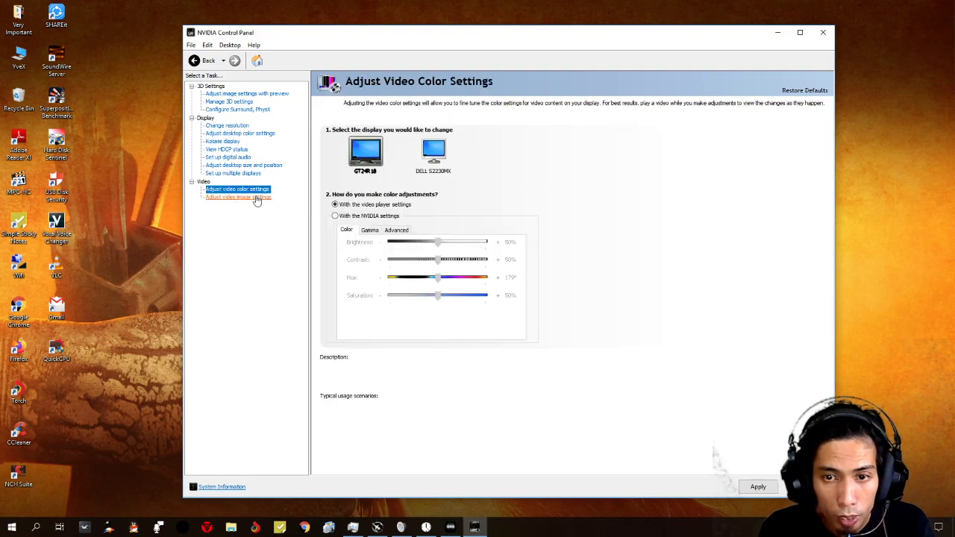
{"action": "left_click", "coordinate": [256, 197]}
{"action": "left_click", "coordinate": [258, 174]}
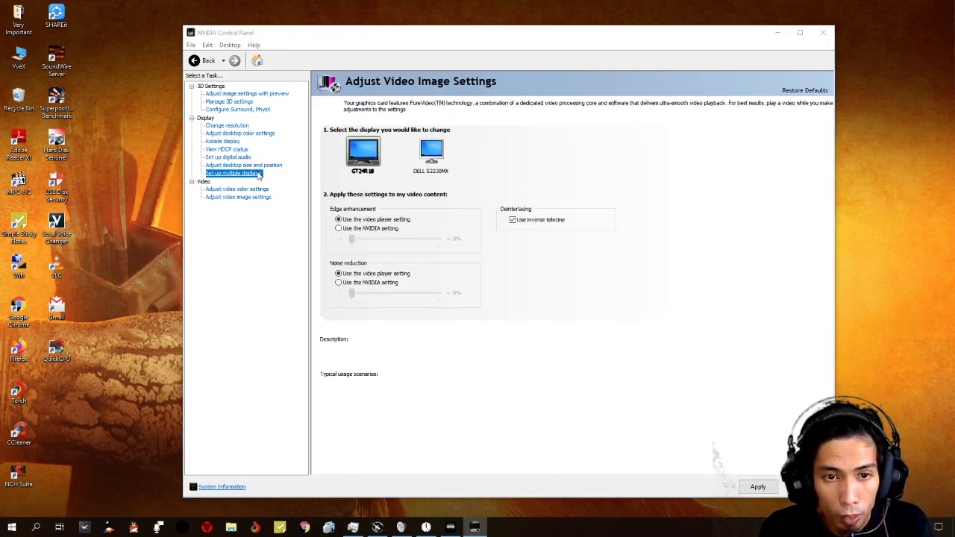
{"action": "left_click", "coordinate": [585, 291]}
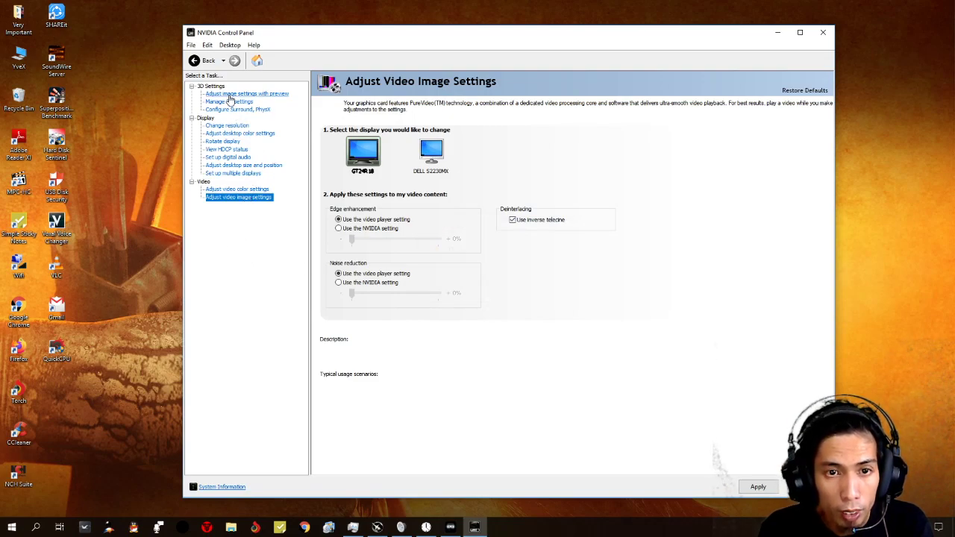
Decline applying the pending changes and return to the Manage 3D settings page to examine the global feature list.
{"action": "left_click", "coordinate": [243, 112]}
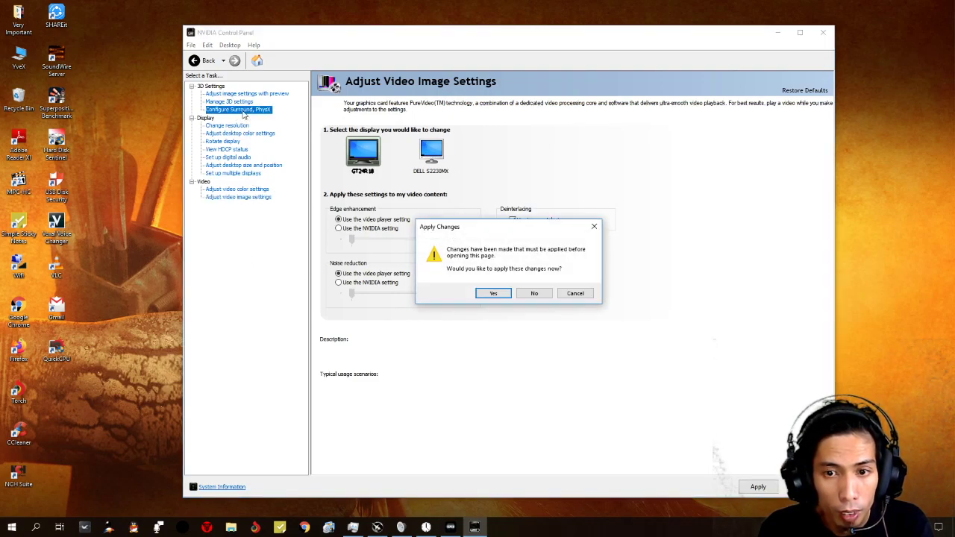
{"action": "left_click", "coordinate": [534, 293]}
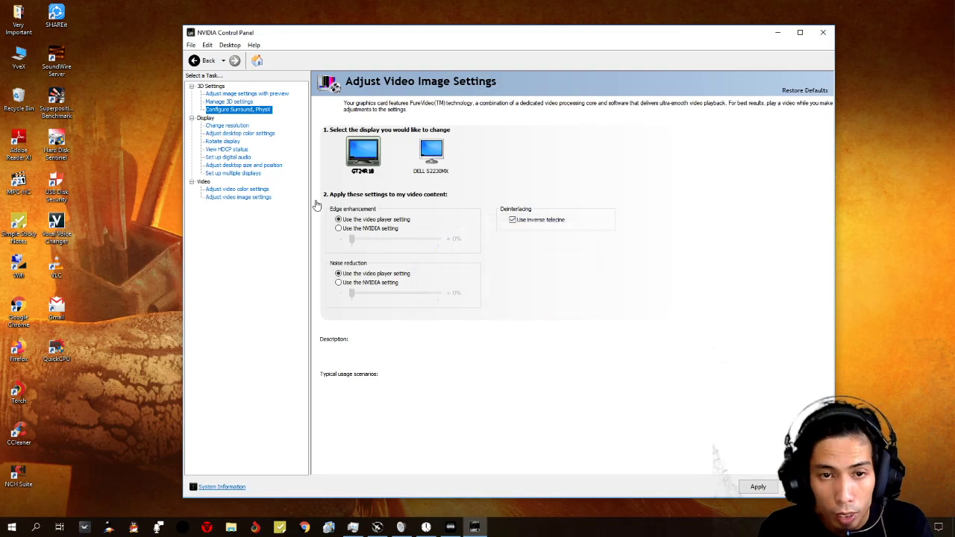
{"action": "left_click", "coordinate": [228, 125]}
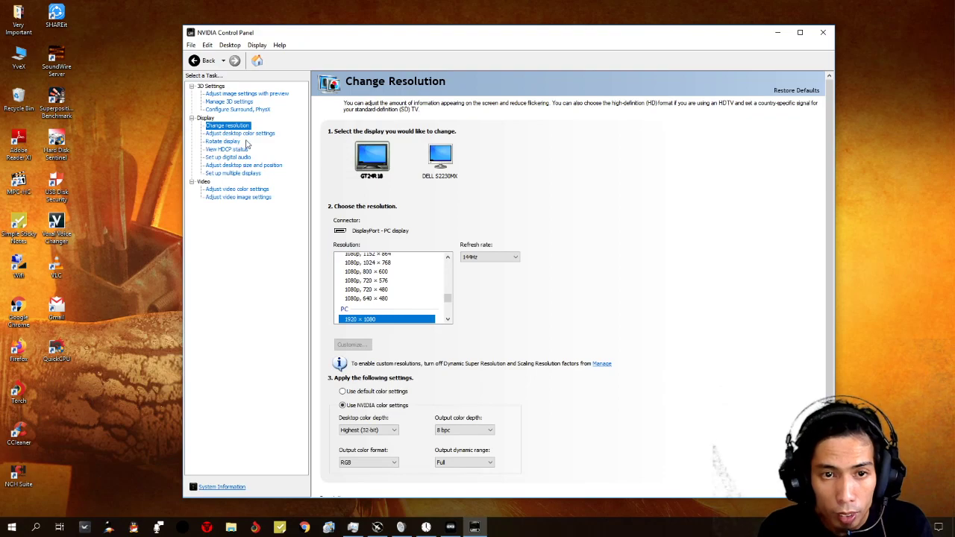
{"action": "left_click", "coordinate": [228, 109]}
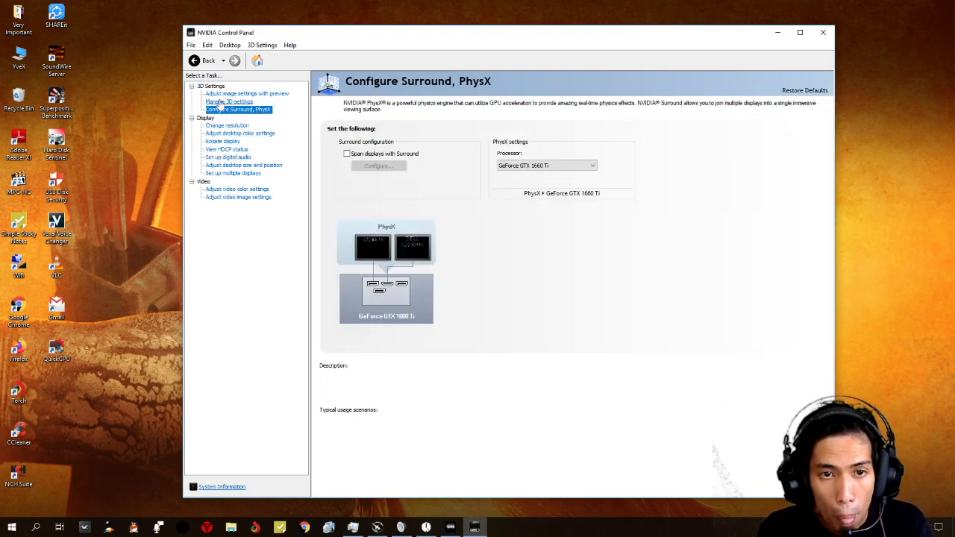
{"action": "left_click", "coordinate": [224, 101]}
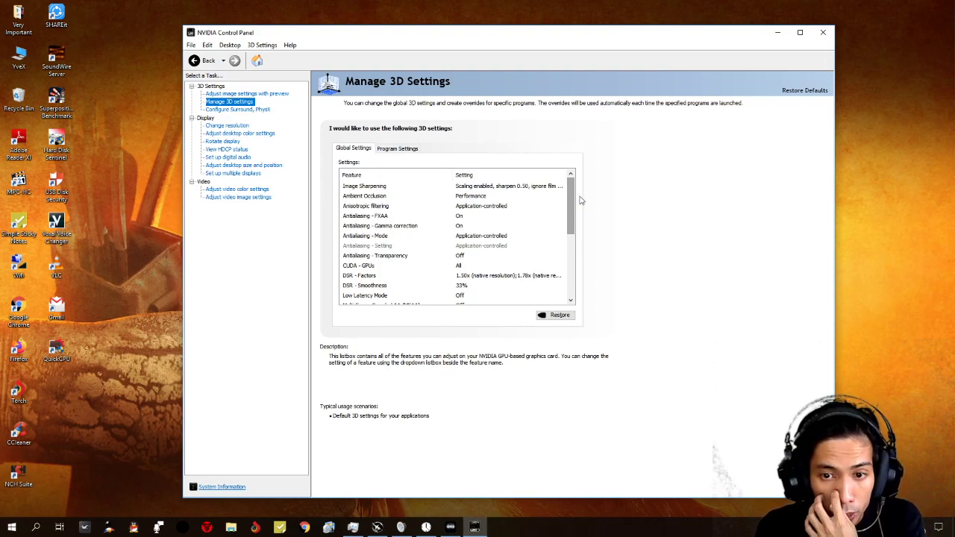
{"action": "scroll", "coordinate": [581, 202], "scroll_direction": "down", "scroll_amount": 5}
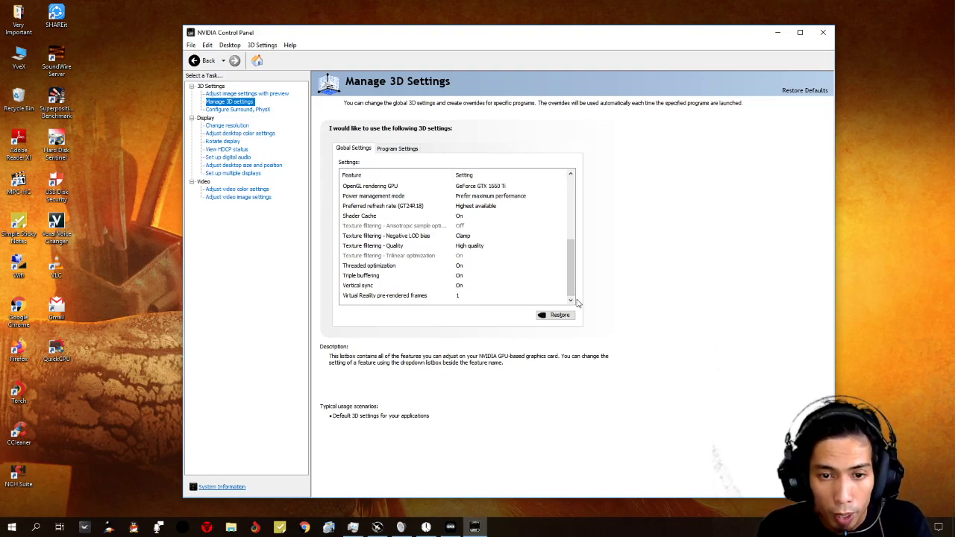
Refresh the desktop and open Device Manager through a Windows search for "device", going to its System devices list.
{"action": "right_click", "coordinate": [107, 235]}
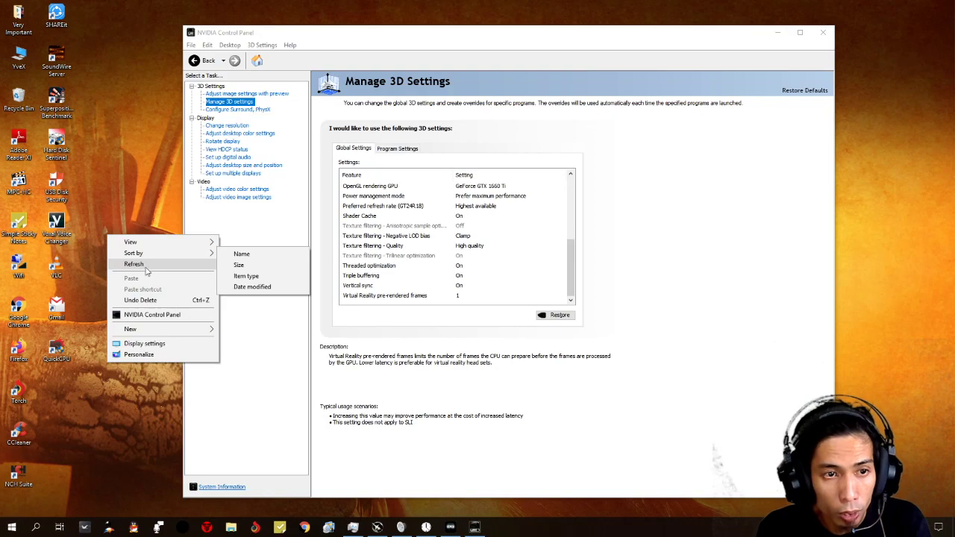
{"action": "left_click", "coordinate": [147, 265]}
{"action": "left_click", "coordinate": [33, 527]}
{"action": "type", "text": "dfe"}
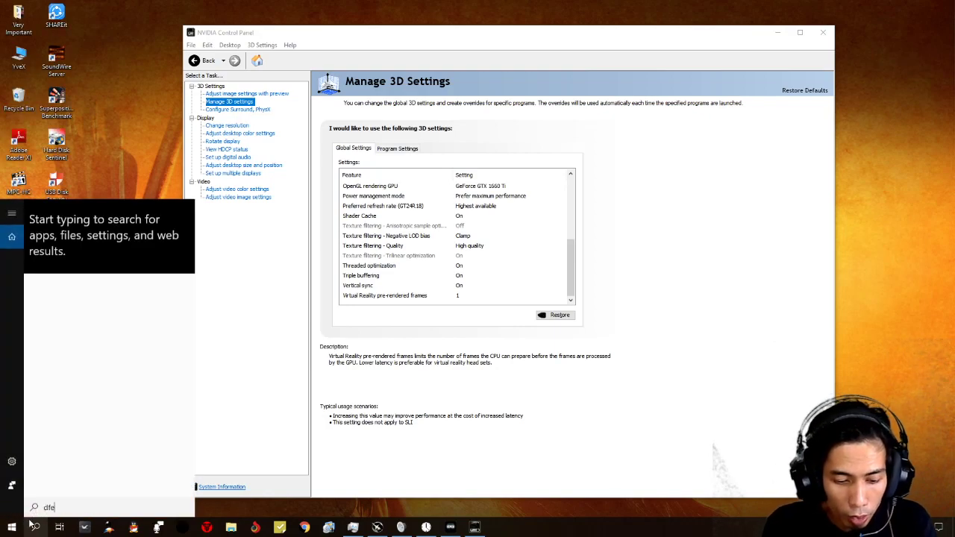
{"action": "type", "text": "vice"}
{"action": "key", "text": "BackSpace"}
{"action": "key", "text": "BackSpace"}
{"action": "key", "text": "BackSpace"}
{"action": "key", "text": "BackSpace"}
{"action": "key", "text": "BackSpace"}
{"action": "key", "text": "BackSpace"}
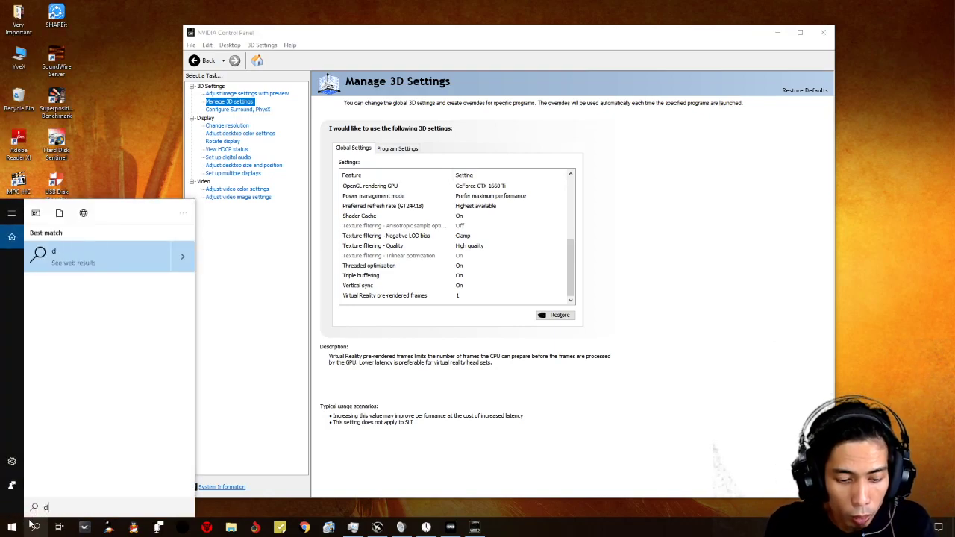
{"action": "type", "text": "evice"}
{"action": "key", "text": "Return"}
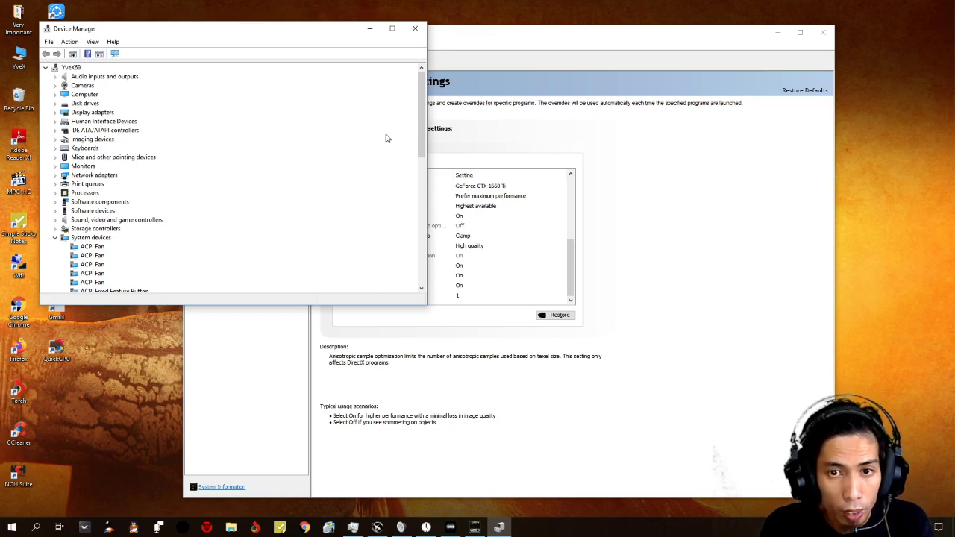
{"action": "left_click_drag", "start_coordinate": [421, 145], "coordinate": [435, 212]}
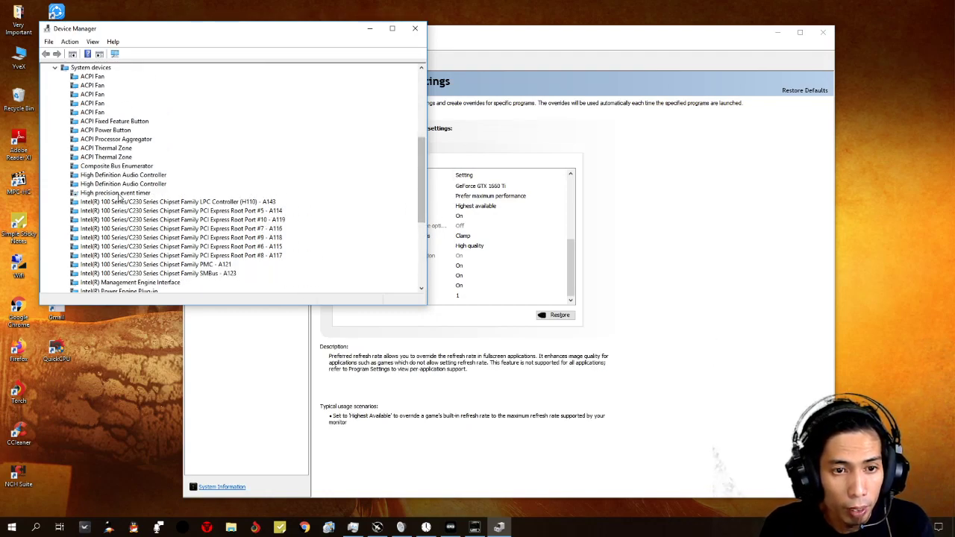
Check the device actions available for the High precision event timer and close Device Manager.
{"action": "left_click", "coordinate": [117, 194]}
{"action": "right_click", "coordinate": [121, 194]}
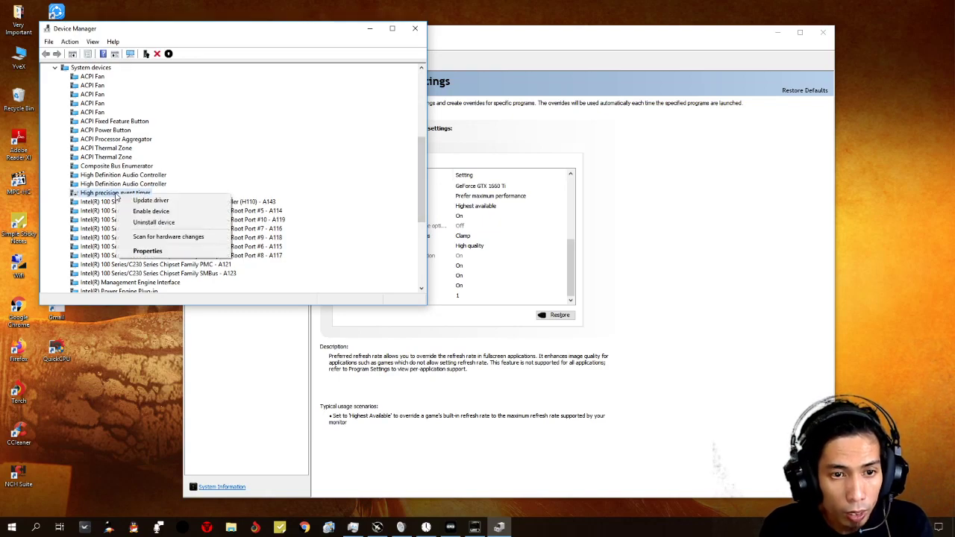
{"action": "left_click", "coordinate": [415, 28]}
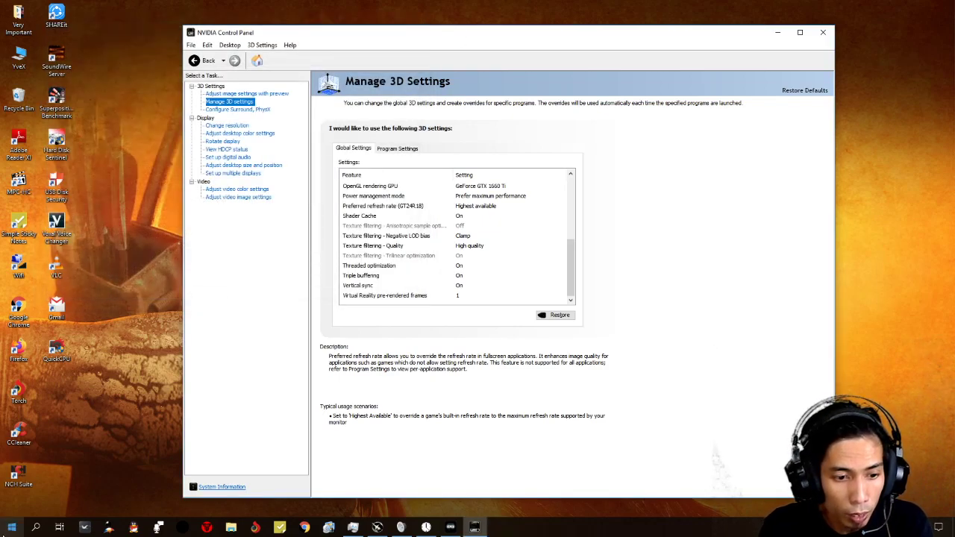
Search Windows for "my pc", view the properties of This PC, and close the System window.
{"action": "key", "text": "super"}
{"action": "left_click", "coordinate": [35, 527]}
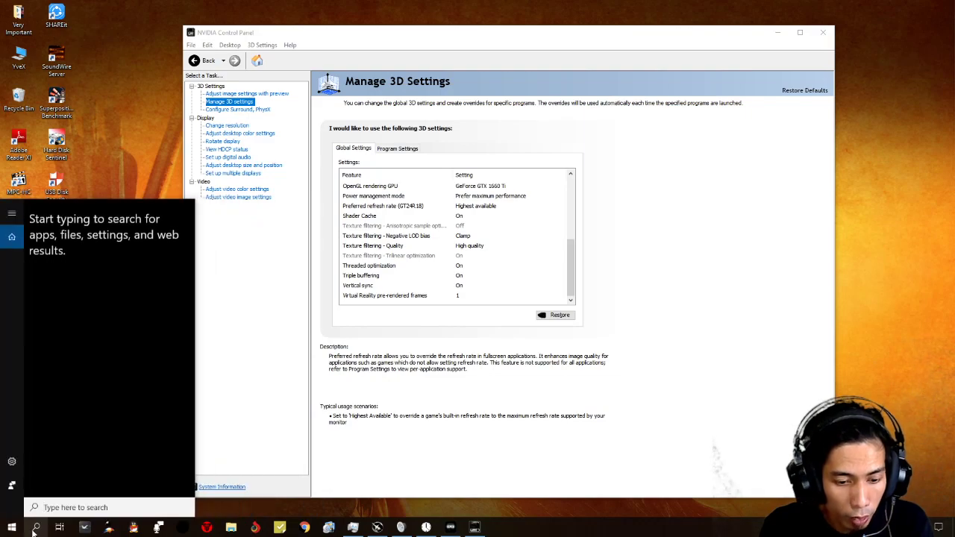
{"action": "type", "text": "my oc"}
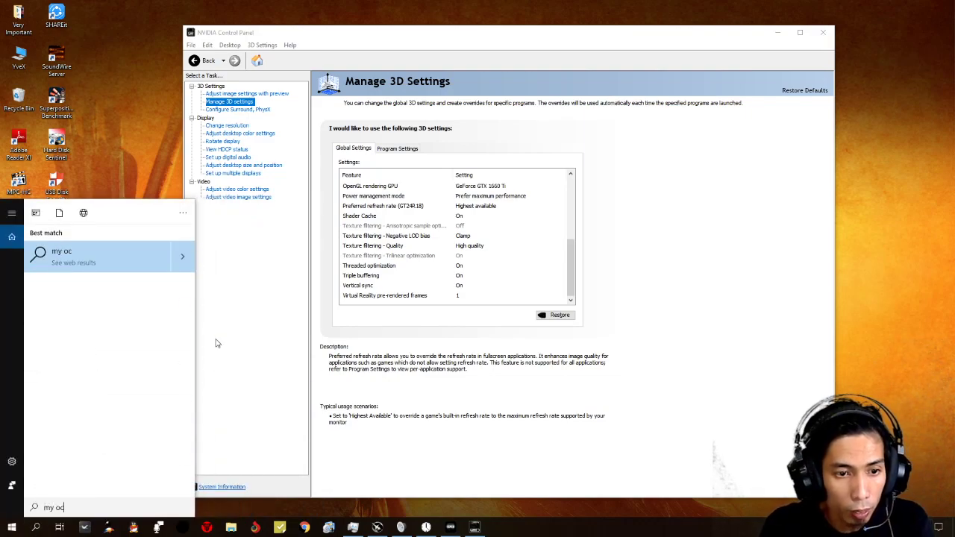
{"action": "key", "text": "BackSpace"}
{"action": "key", "text": "BackSpace"}
{"action": "type", "text": "pc"}
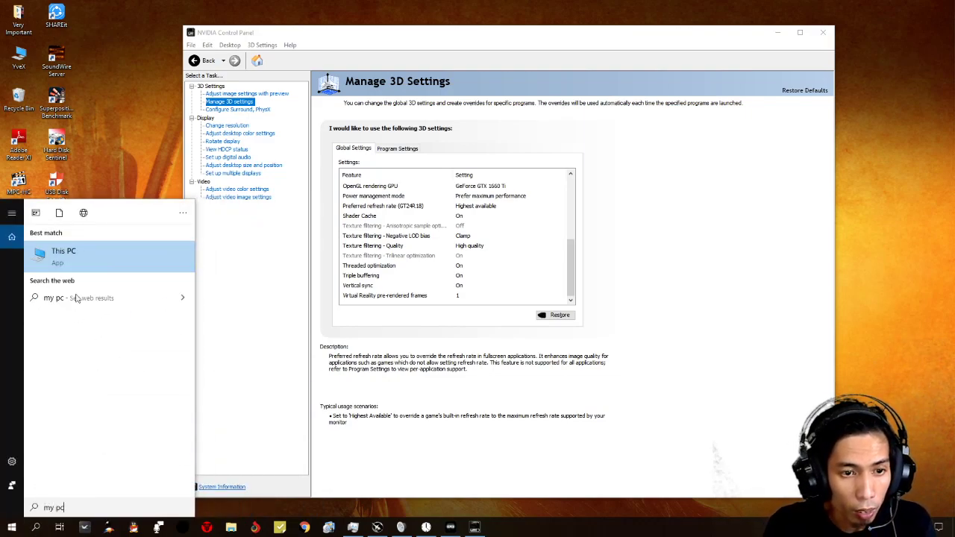
{"action": "right_click", "coordinate": [94, 256]}
{"action": "left_click", "coordinate": [149, 345]}
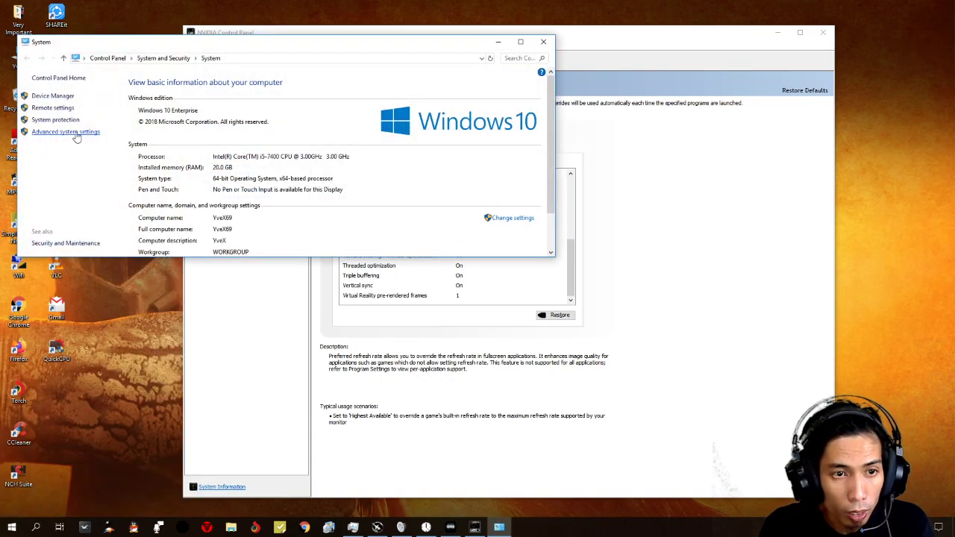
{"action": "left_click", "coordinate": [543, 41]}
Reopen Device Manager through a Windows search for "dev" and check the properties of the High precision event timer.
{"action": "left_click", "coordinate": [35, 528]}
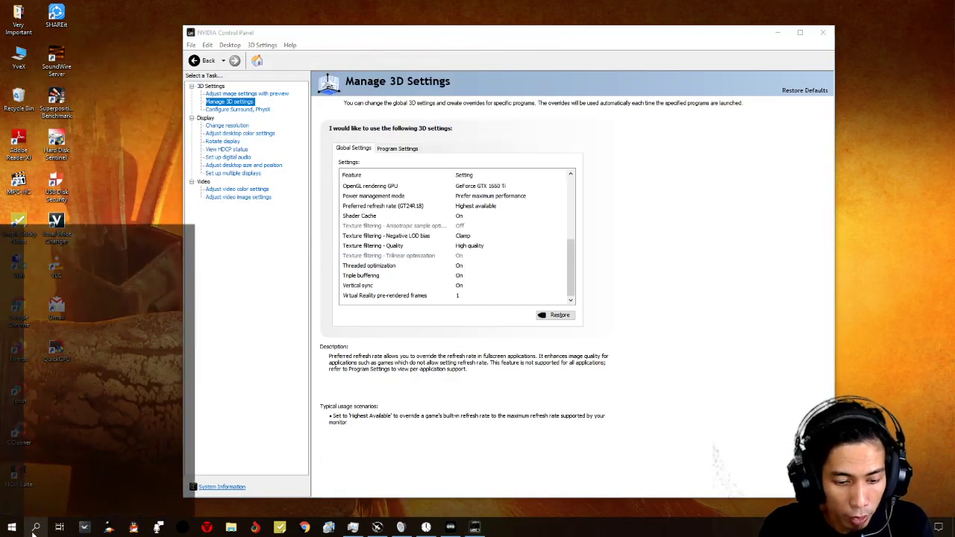
{"action": "type", "text": "dev"}
{"action": "key", "text": "Return"}
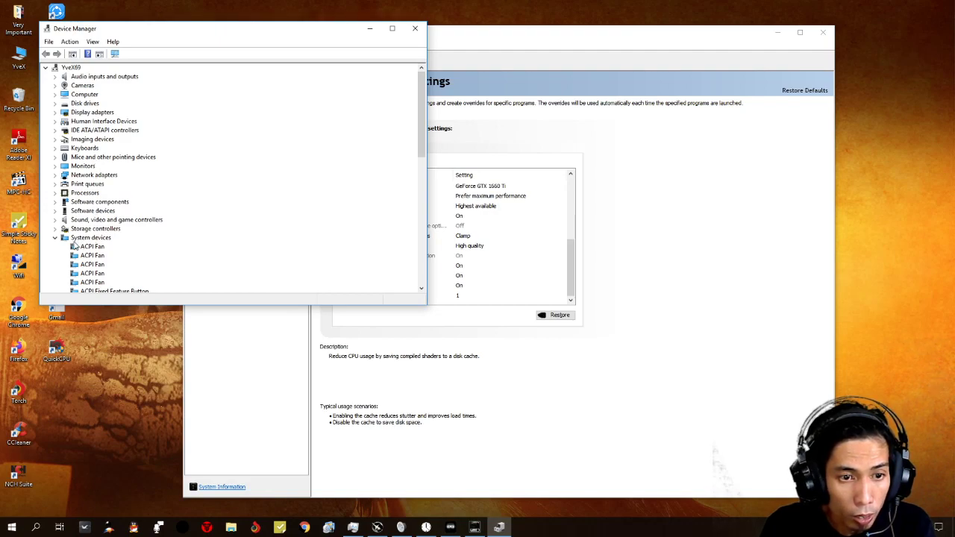
{"action": "scroll", "coordinate": [122, 243], "scroll_direction": "down", "scroll_amount": 7}
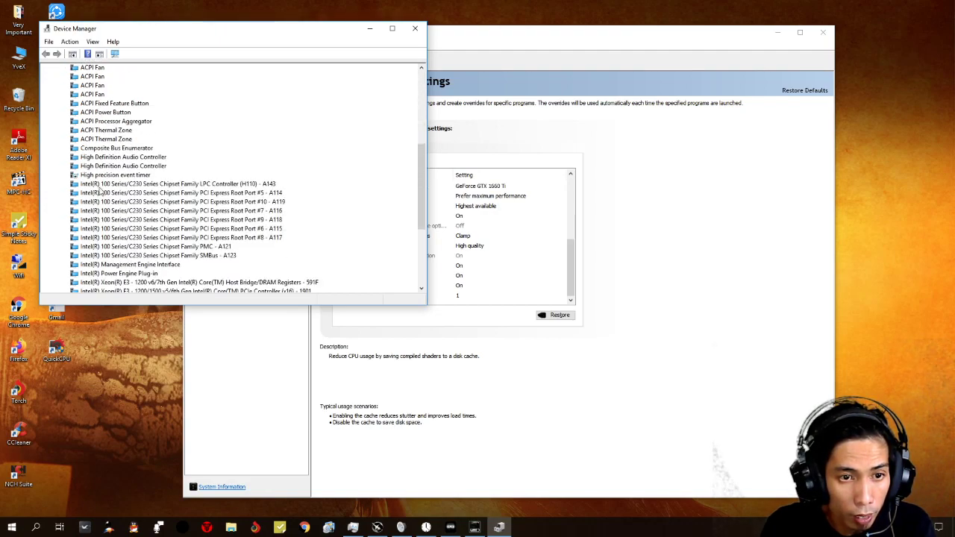
{"action": "right_click", "coordinate": [109, 176]}
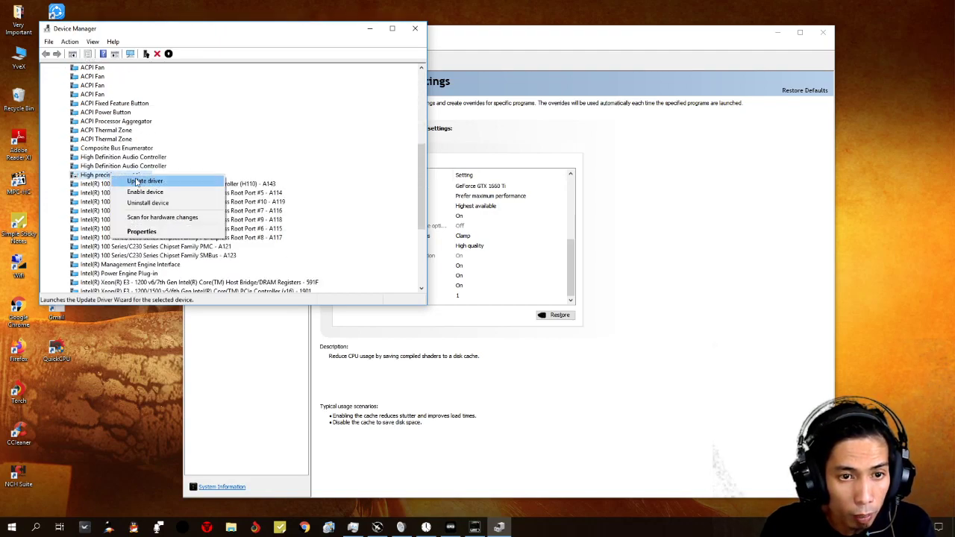
{"action": "left_click", "coordinate": [166, 235]}
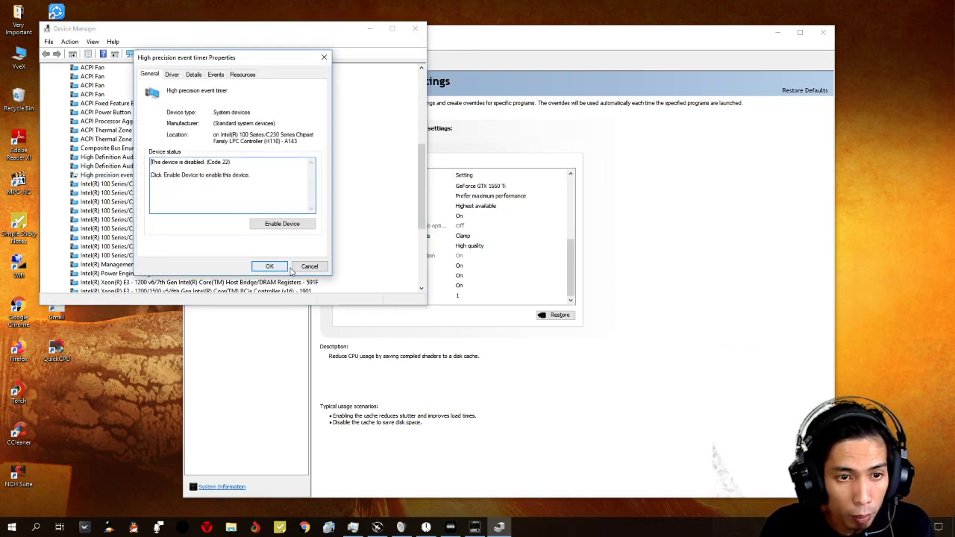
{"action": "left_click", "coordinate": [292, 270]}
Review the High precision event timer's device actions once more and close both Device Manager and the NVIDIA Control Panel.
{"action": "right_click", "coordinate": [109, 177]}
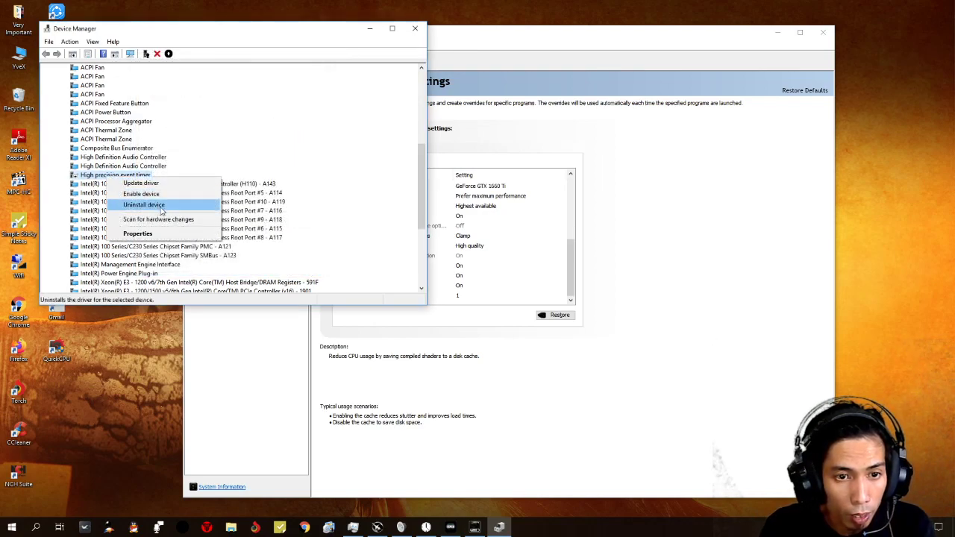
{"action": "left_click", "coordinate": [156, 194]}
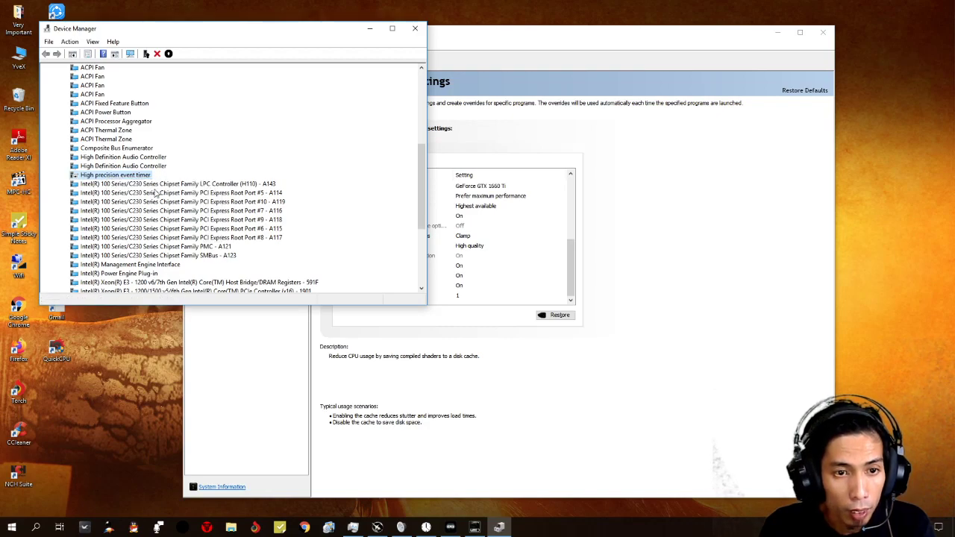
{"action": "left_click", "coordinate": [414, 30]}
{"action": "left_click", "coordinate": [823, 32]}
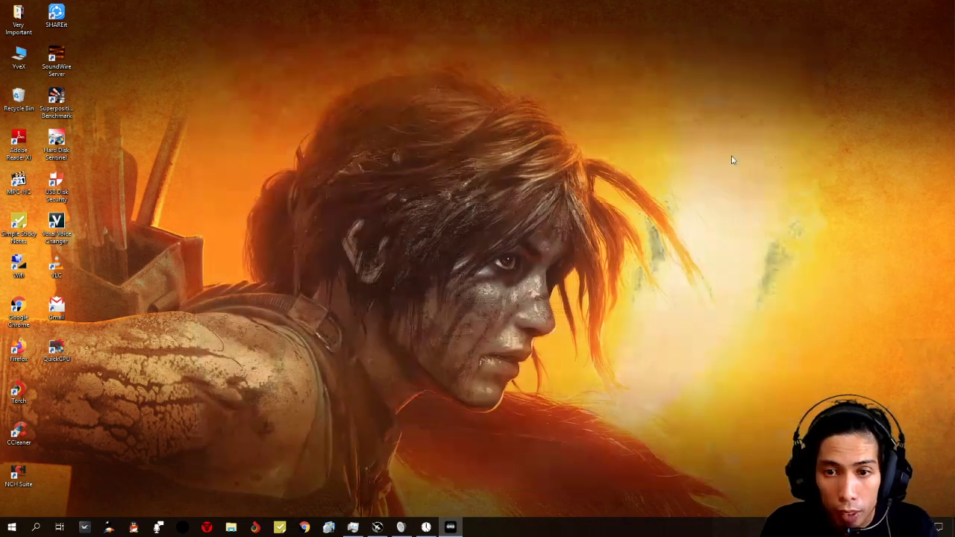
{"action": "right_click", "coordinate": [608, 169]}
{"action": "left_click", "coordinate": [641, 199]}
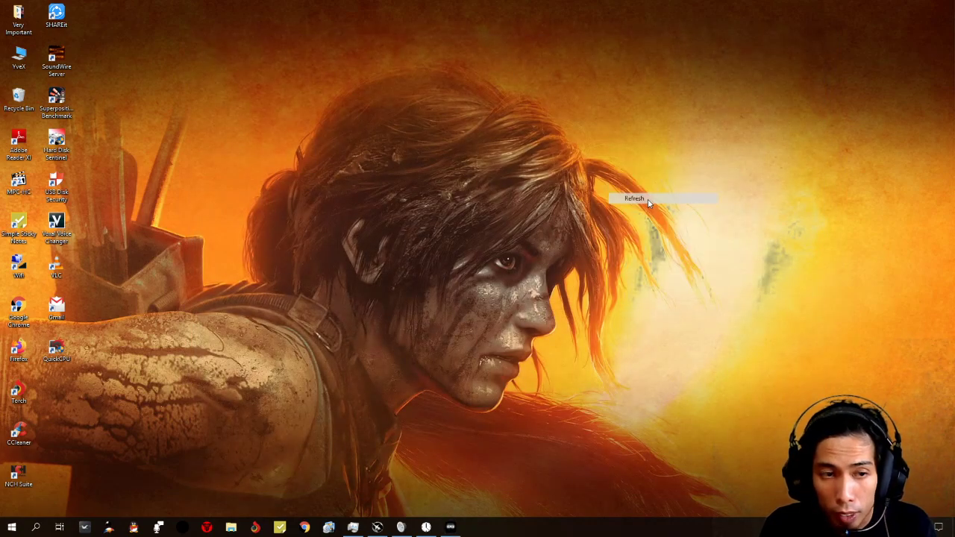
{"action": "right_click", "coordinate": [391, 193]}
{"action": "left_click", "coordinate": [446, 220]}
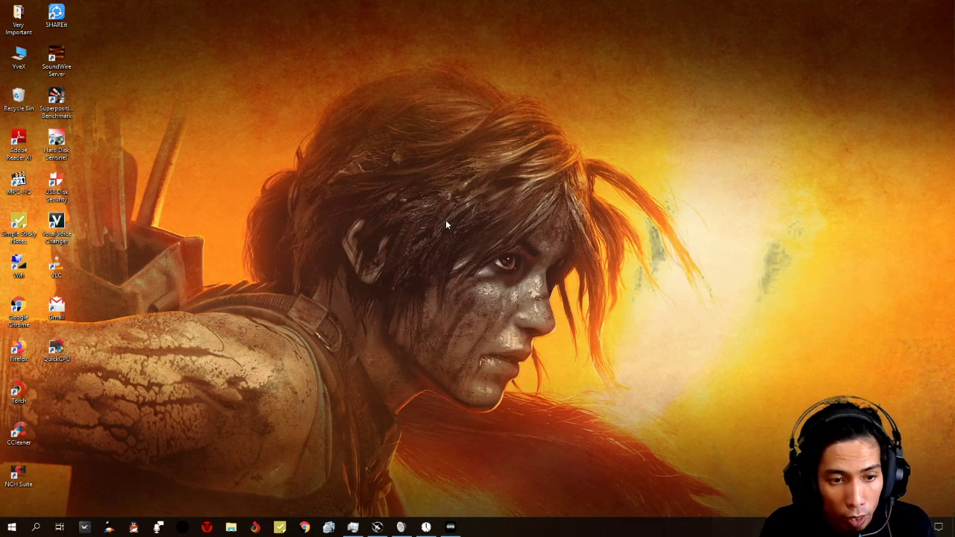
{"action": "right_click", "coordinate": [532, 206]}
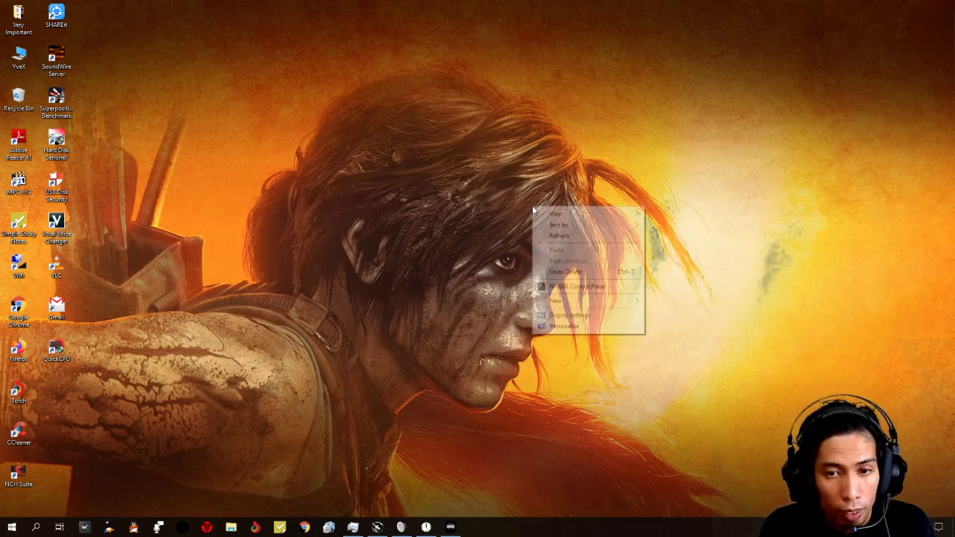
{"action": "left_click", "coordinate": [570, 237]}
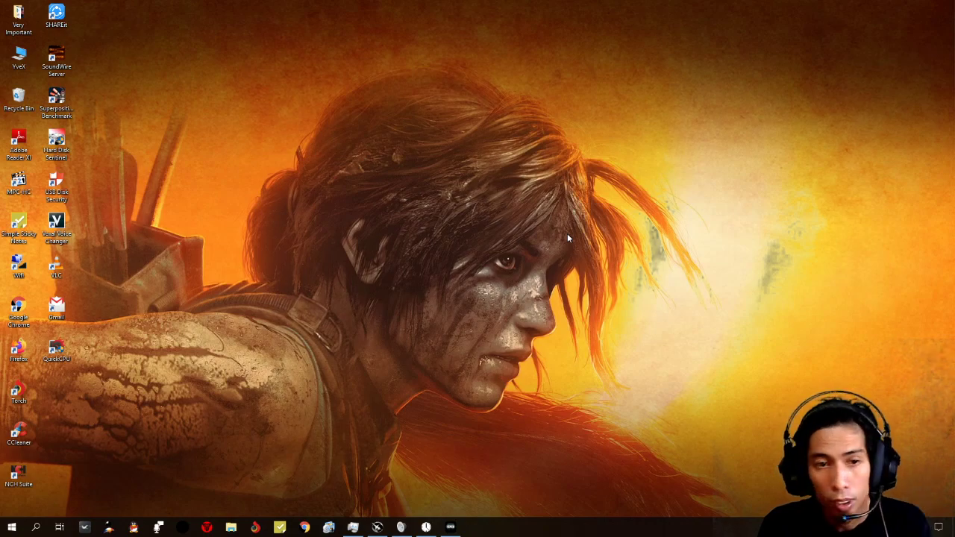
{"action": "right_click", "coordinate": [565, 235]}
{"action": "left_click", "coordinate": [589, 263]}
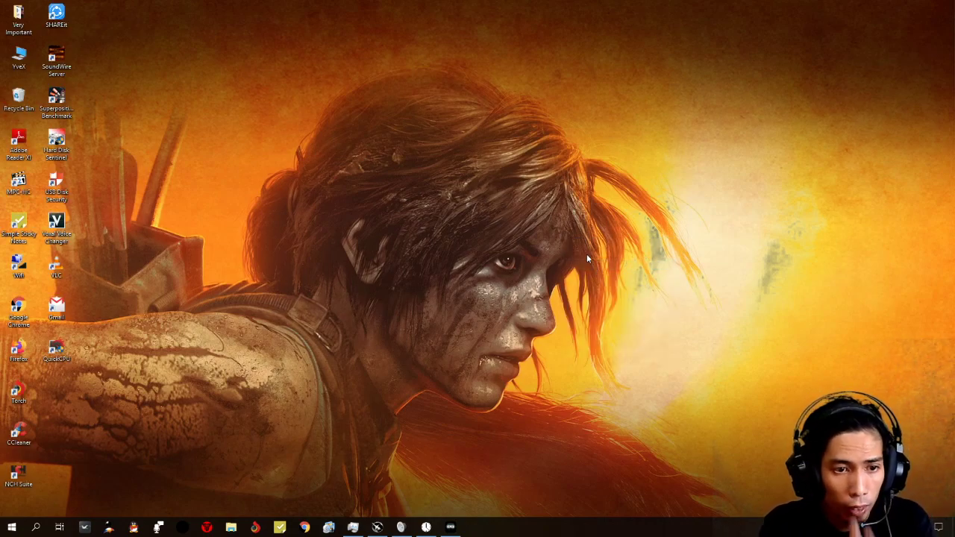
{"action": "right_click", "coordinate": [416, 243]}
{"action": "left_click", "coordinate": [455, 274]}
{"action": "right_click", "coordinate": [440, 228]}
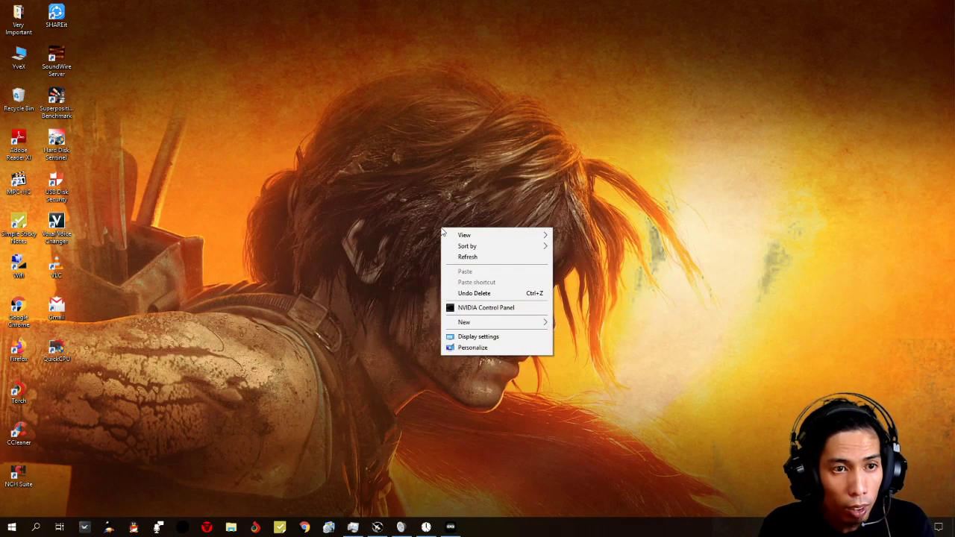
{"action": "left_click", "coordinate": [457, 257]}
{"action": "right_click", "coordinate": [343, 202]}
Open the advanced system settings from the desktop computer icon's properties and move the System Properties dialog clear of the window edge.
{"action": "left_click", "coordinate": [24, 59]}
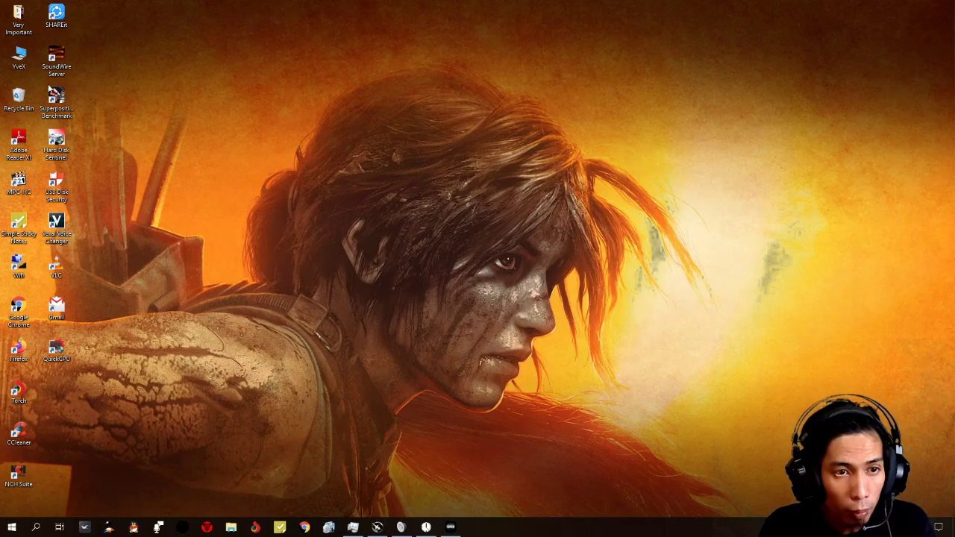
{"action": "right_click", "coordinate": [23, 58]}
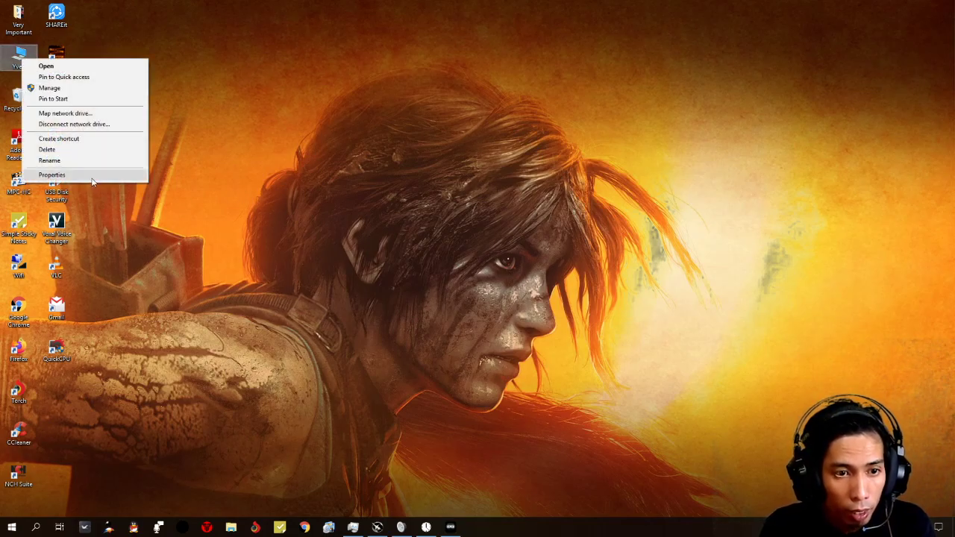
{"action": "left_click", "coordinate": [52, 174]}
{"action": "left_click", "coordinate": [95, 134]}
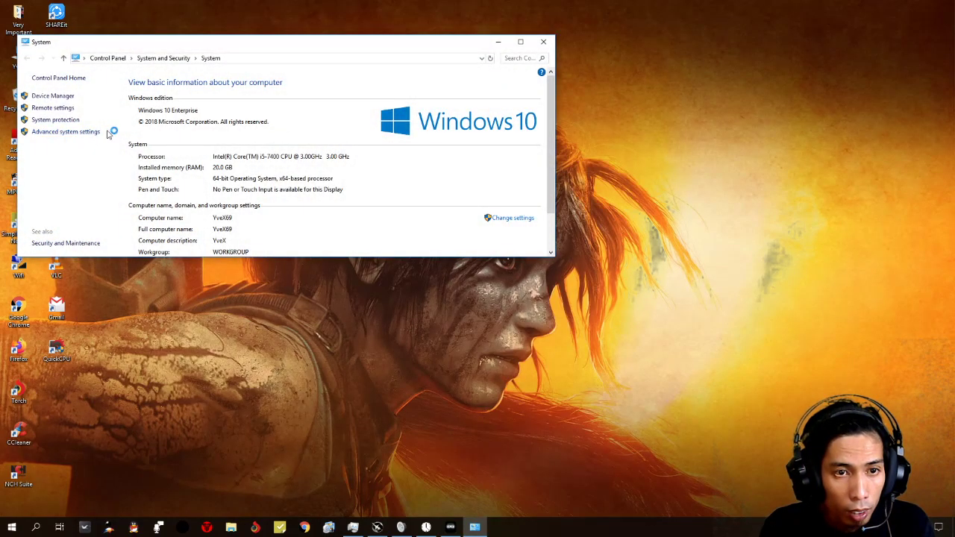
{"action": "left_click_drag", "start_coordinate": [150, 22], "coordinate": [391, 112]}
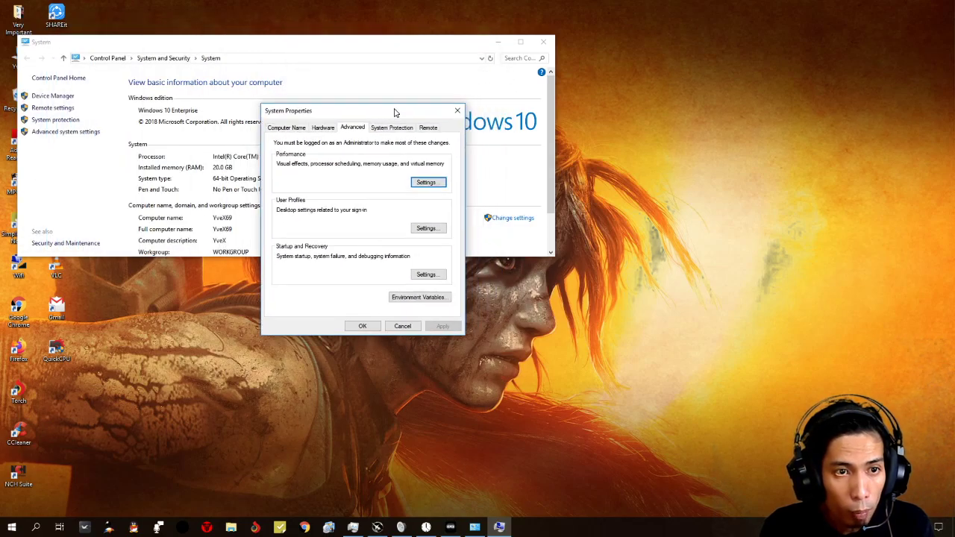
Open the Performance Options and apply "Adjust for best performance" to the visual effects.
{"action": "left_click", "coordinate": [415, 185]}
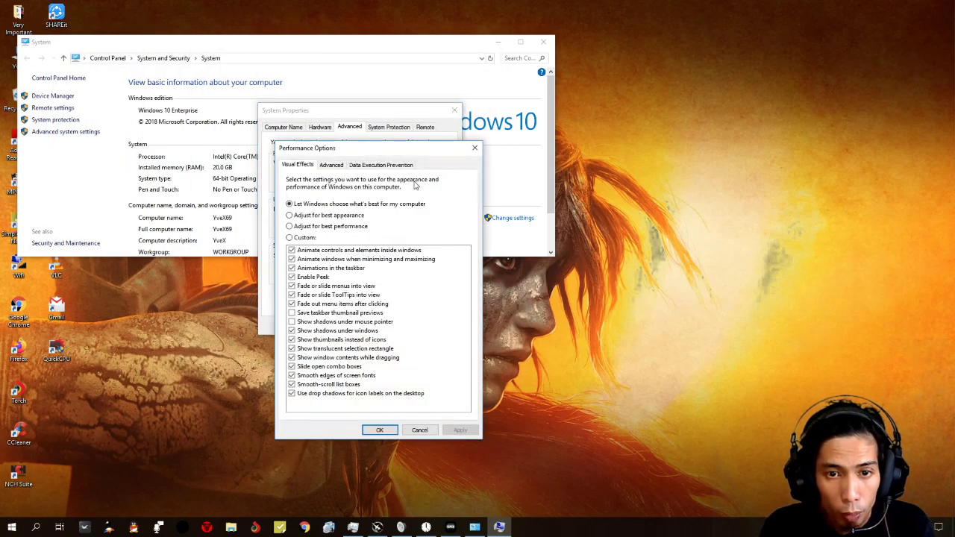
{"action": "left_click", "coordinate": [329, 226]}
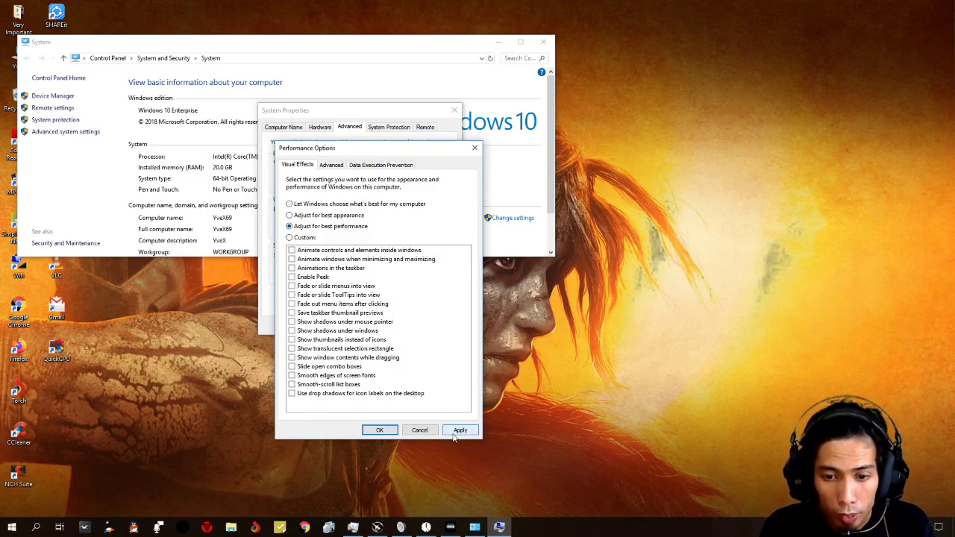
{"action": "left_click", "coordinate": [457, 432]}
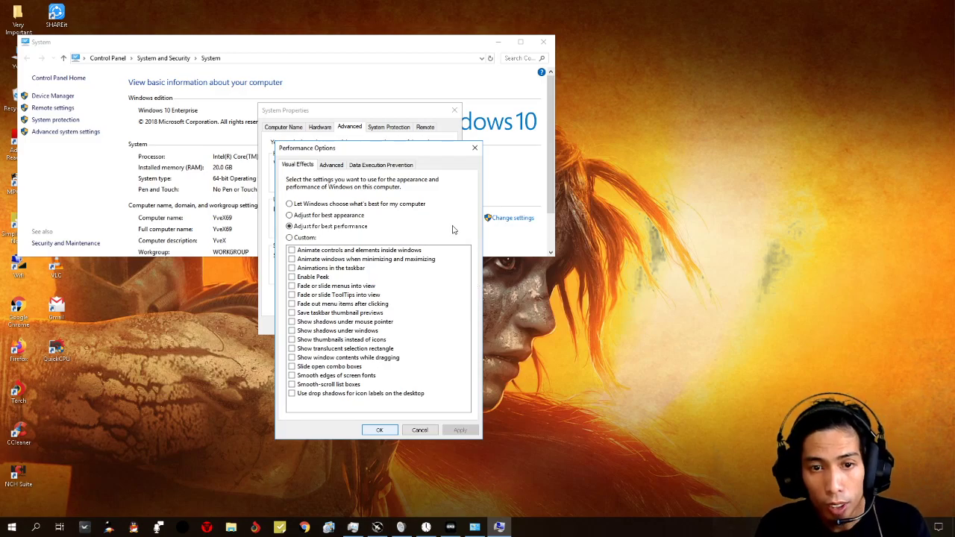
Apply "Let Windows choose what's best for my computer" to the visual effects and close both dialogs with the settings accepted.
{"action": "left_click", "coordinate": [409, 206]}
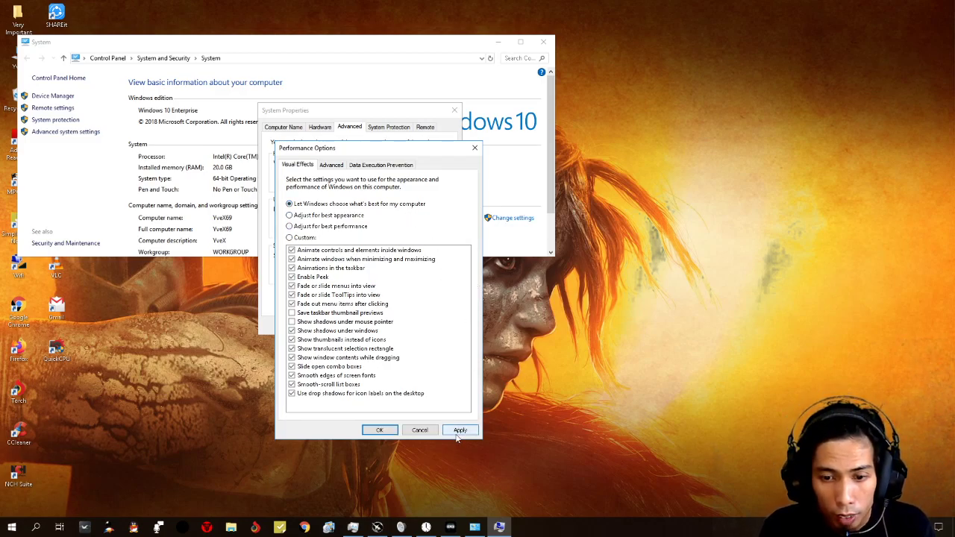
{"action": "left_click", "coordinate": [460, 430]}
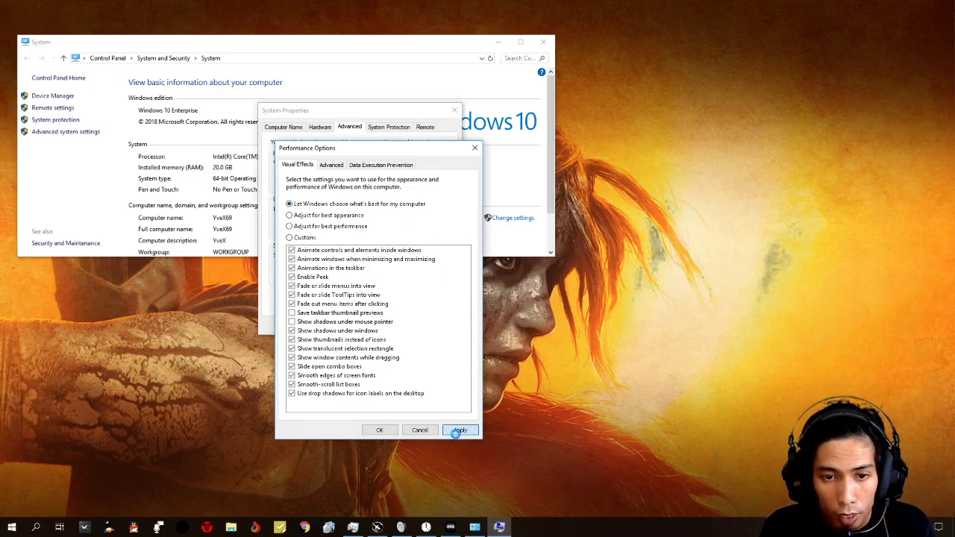
{"action": "left_click", "coordinate": [382, 431]}
{"action": "left_click", "coordinate": [359, 326]}
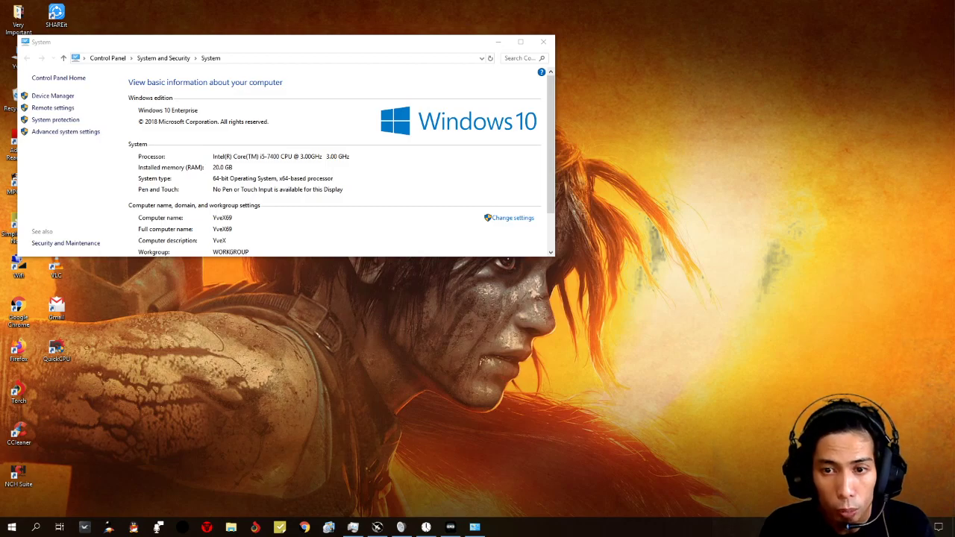
Bring the MSI Afterburner window to the middle of the desktop and minimize the System window.
{"action": "left_click_drag", "start_coordinate": [858, 22], "coordinate": [525, 111]}
{"action": "right_click", "coordinate": [739, 144]}
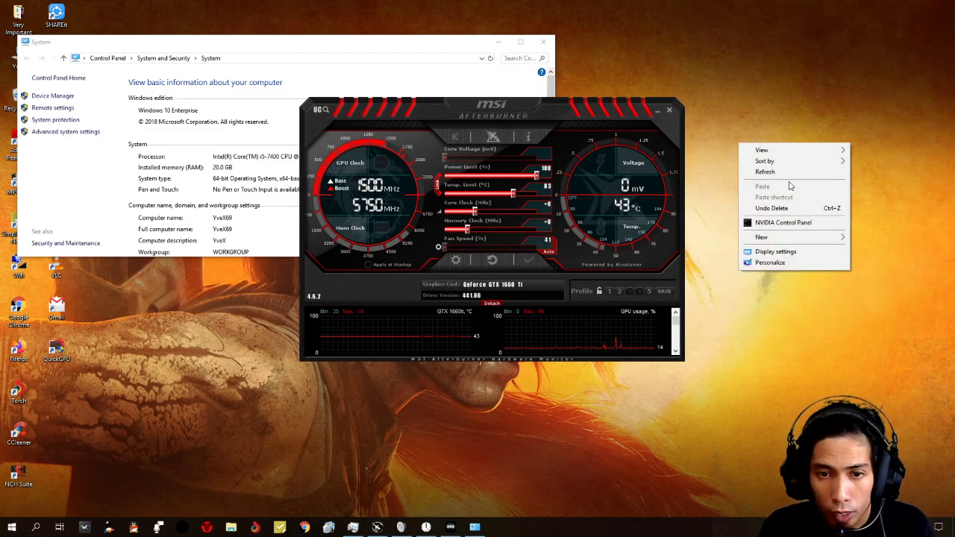
{"action": "left_click", "coordinate": [835, 219]}
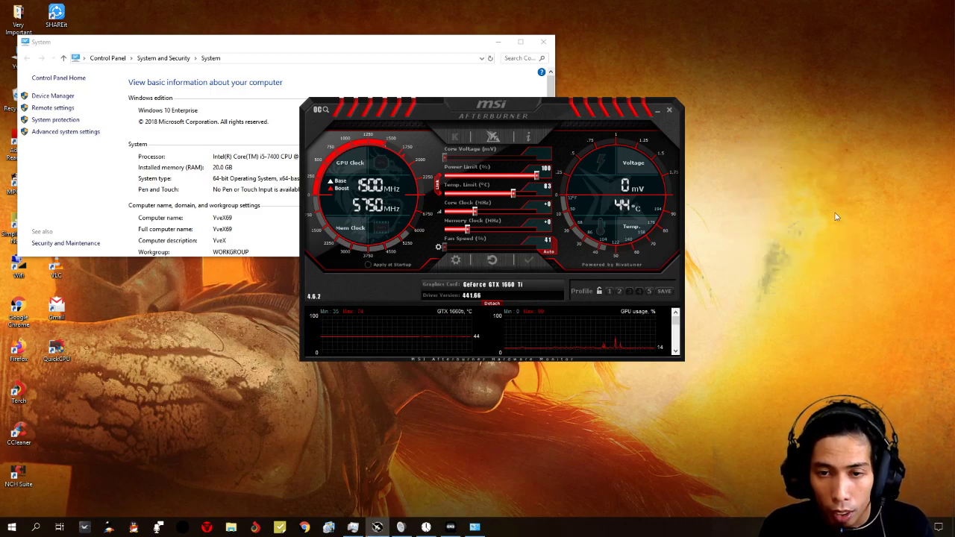
{"action": "left_click_drag", "start_coordinate": [475, 117], "coordinate": [402, 145]}
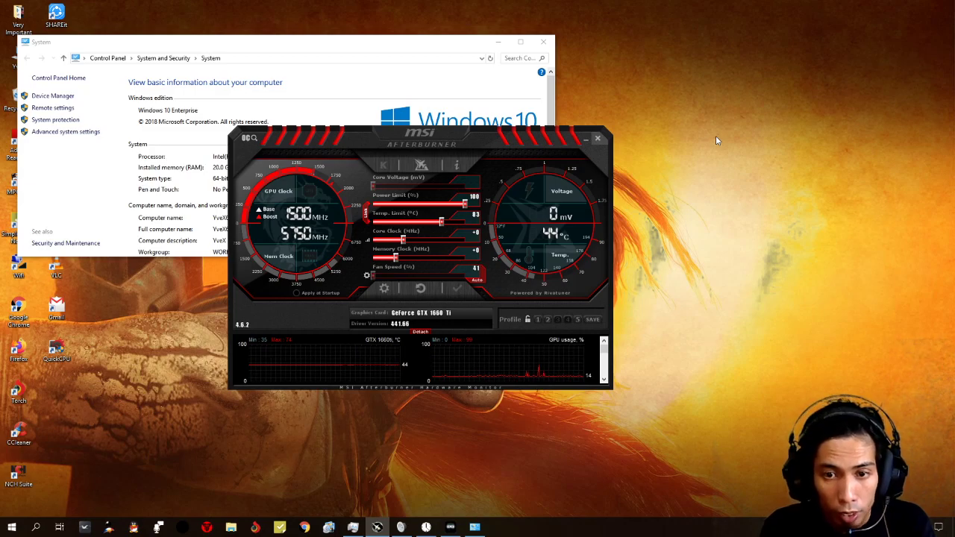
{"action": "left_click", "coordinate": [497, 42]}
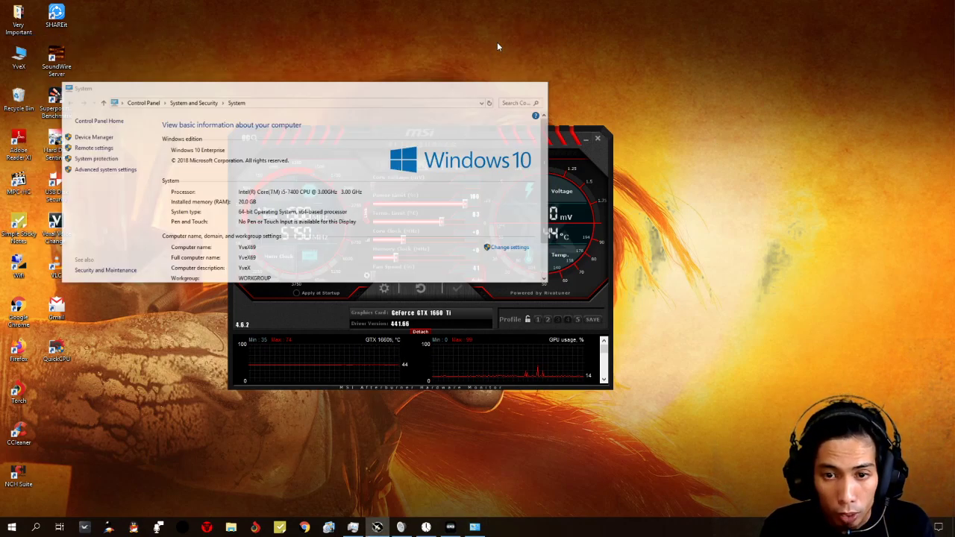
{"action": "left_click_drag", "start_coordinate": [458, 130], "coordinate": [501, 92]}
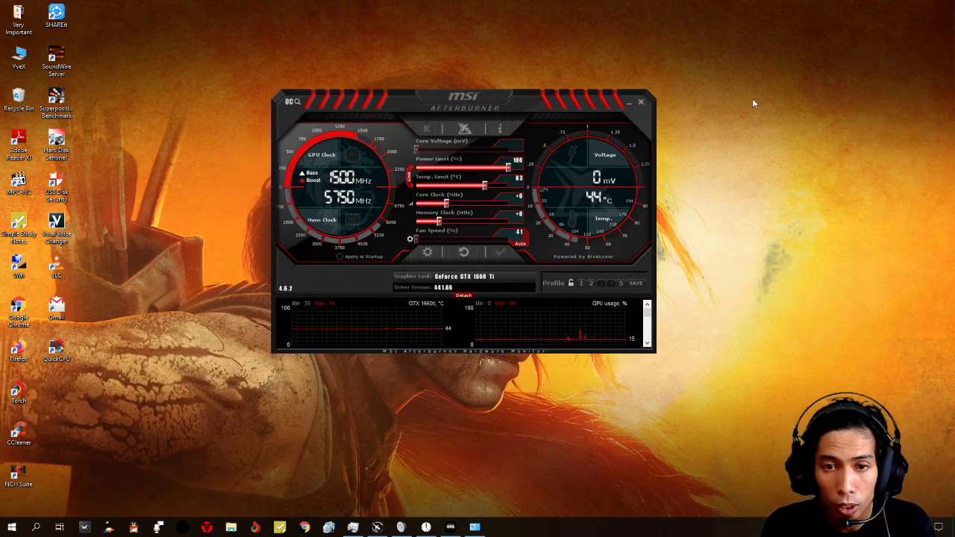
{"action": "right_click", "coordinate": [753, 98]}
{"action": "left_click", "coordinate": [781, 130]}
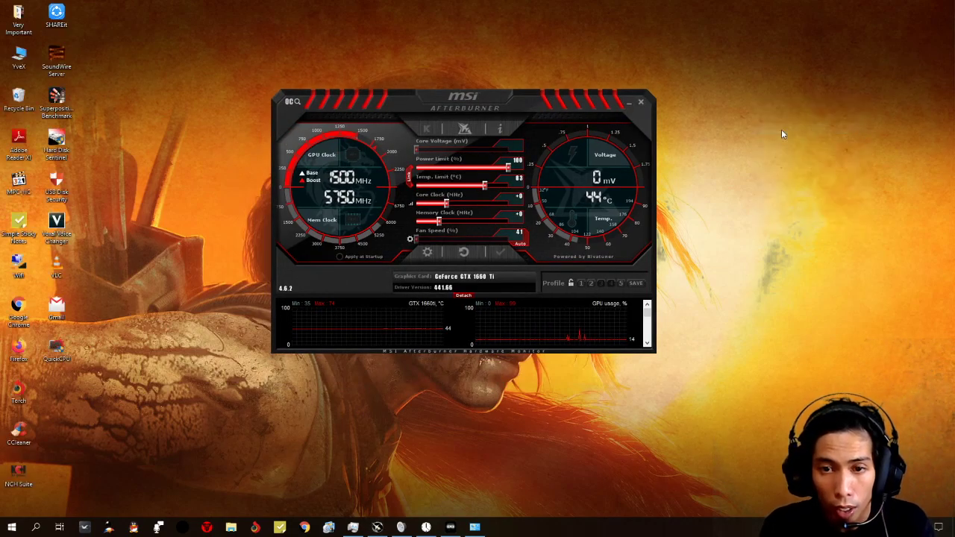
{"action": "right_click", "coordinate": [844, 167]}
{"action": "left_click", "coordinate": [858, 198]}
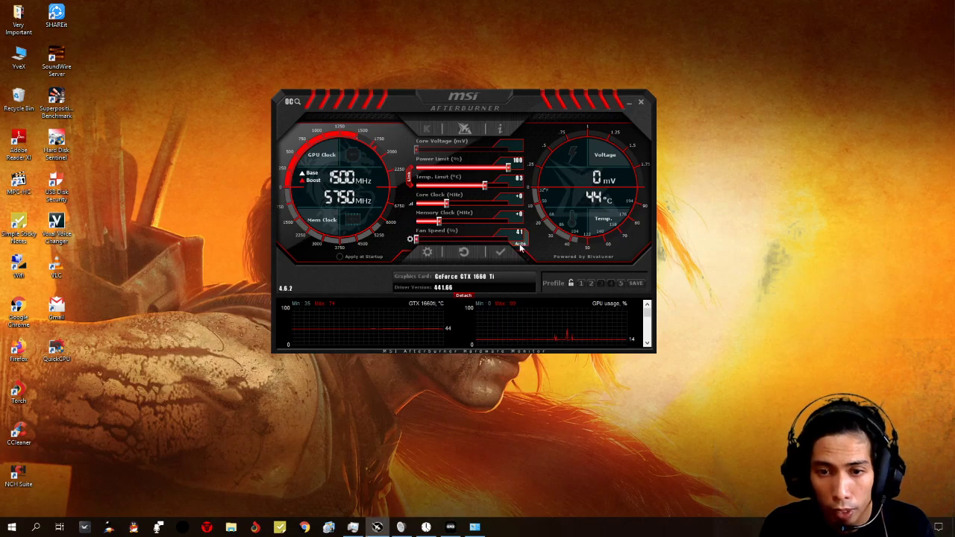
Examine the user-defined automatic fan speed curve in the MSI Afterburner properties and close them without applying anything.
{"action": "left_click", "coordinate": [427, 252]}
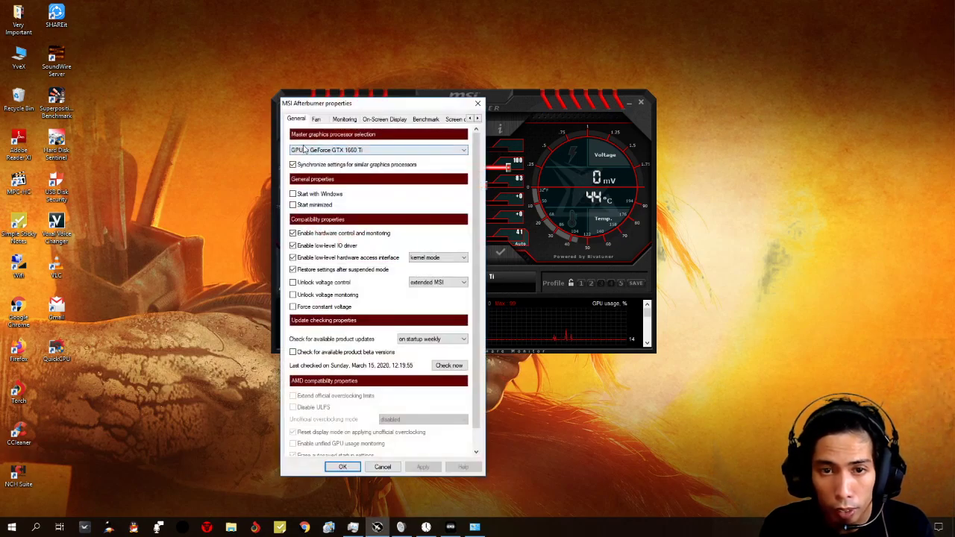
{"action": "left_click", "coordinate": [317, 118]}
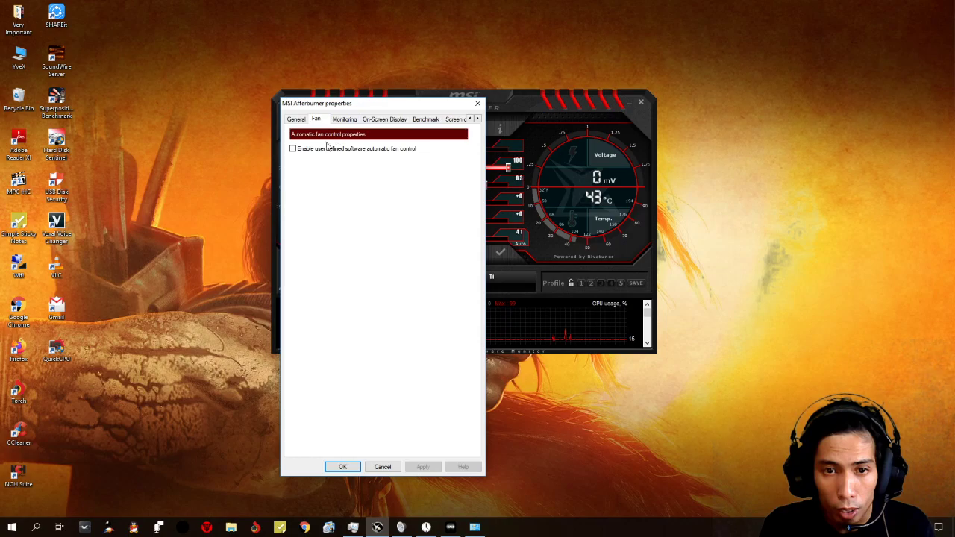
{"action": "left_click", "coordinate": [320, 149]}
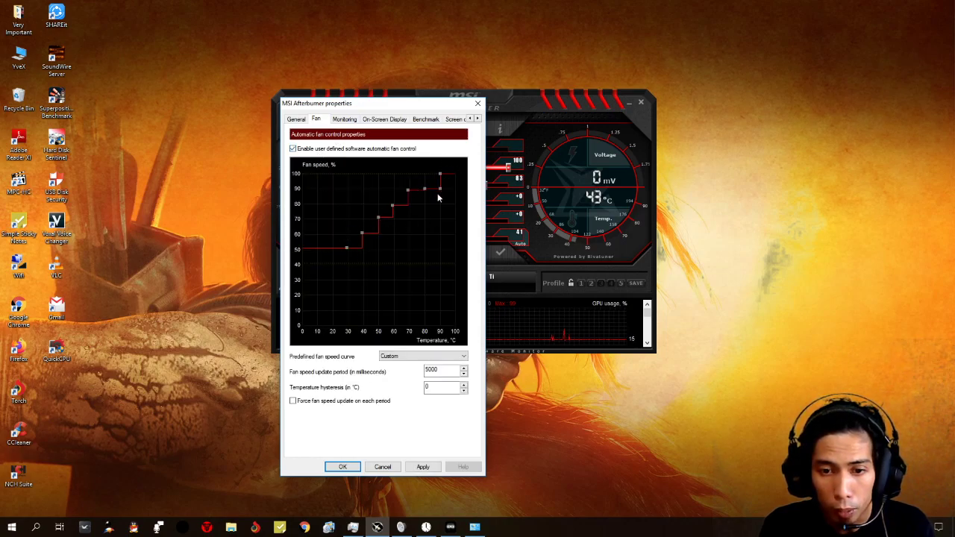
{"action": "left_click", "coordinate": [478, 103]}
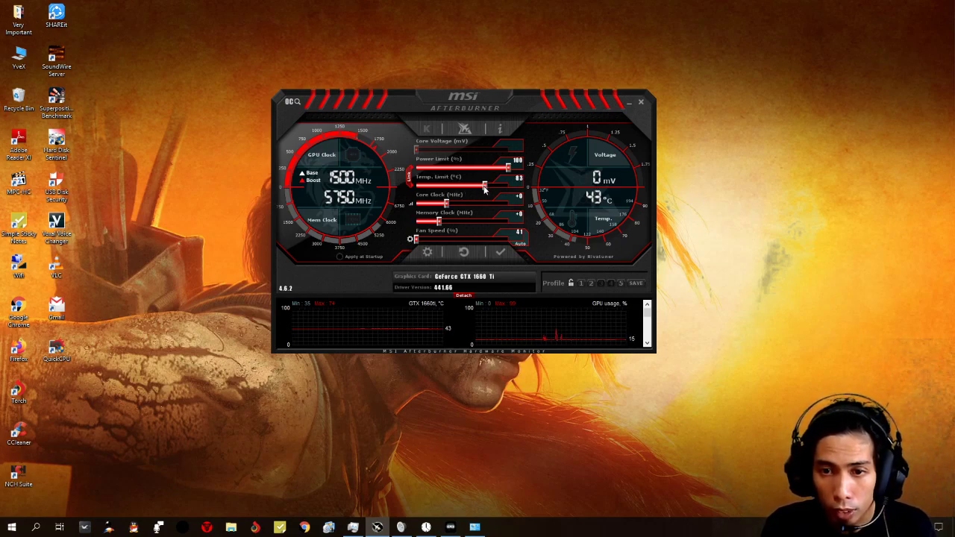
Set the temperature limit to 89 °C and apply a manual fan speed of 90% instead of automatic control.
{"action": "left_click_drag", "start_coordinate": [484, 189], "coordinate": [511, 187]}
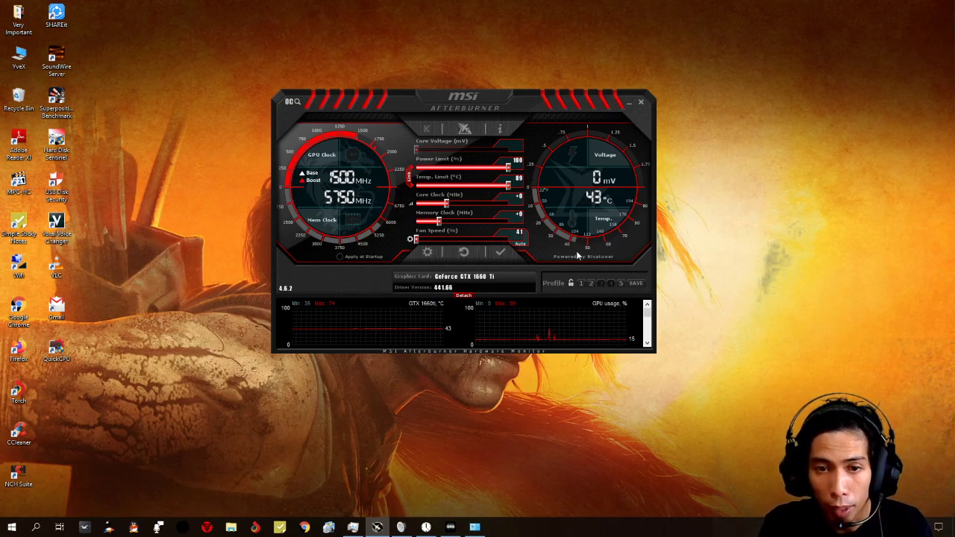
{"action": "mouse_move", "coordinate": [604, 311]}
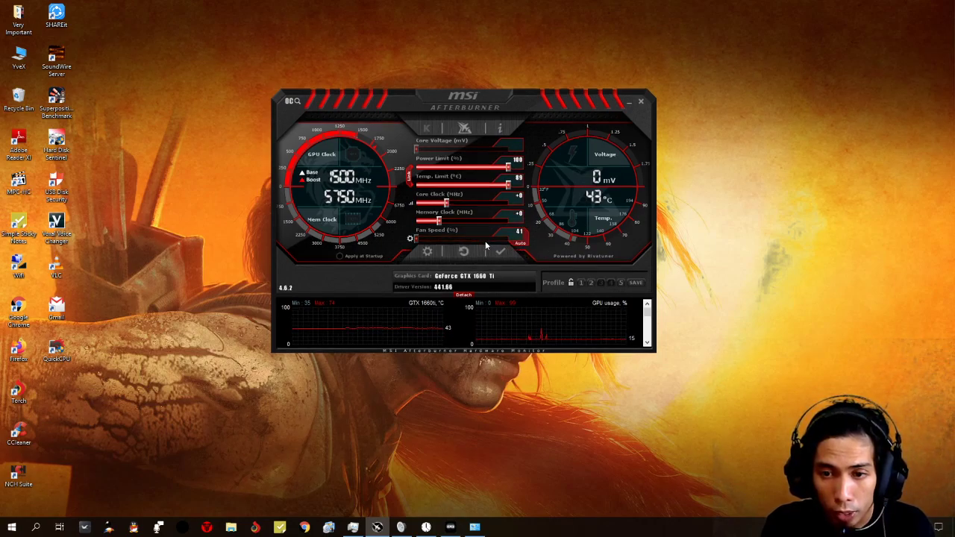
{"action": "left_click_drag", "start_coordinate": [513, 247], "coordinate": [481, 239]}
{"action": "left_click", "coordinate": [517, 243]}
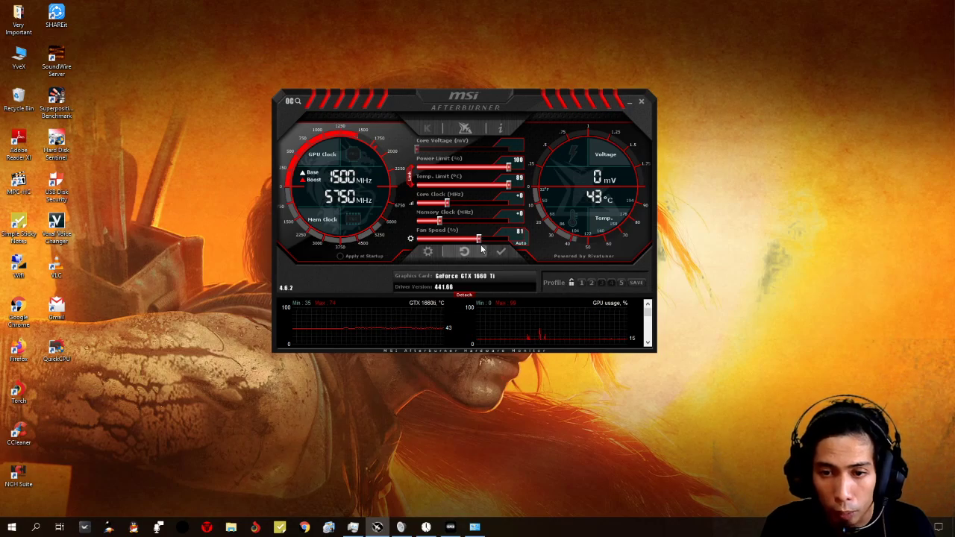
{"action": "left_click", "coordinate": [493, 253]}
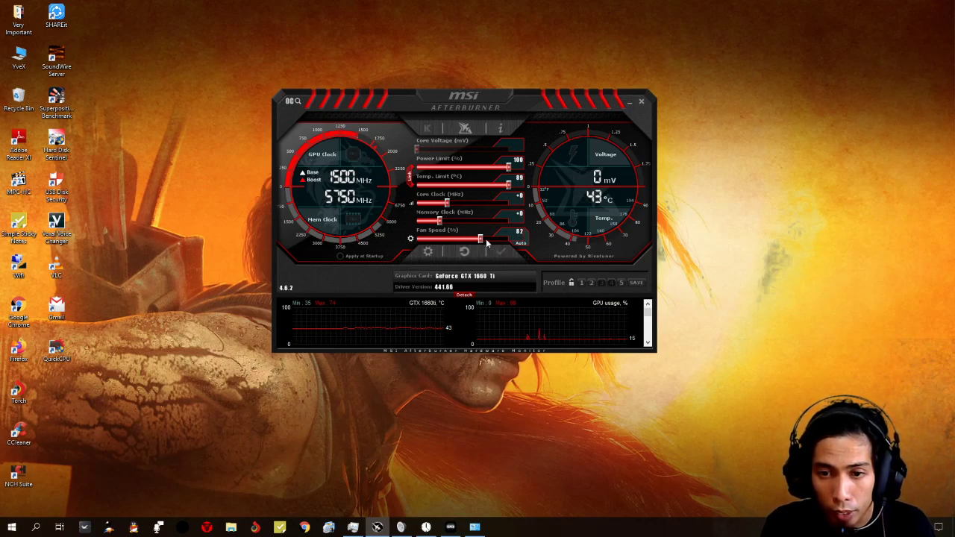
{"action": "left_click", "coordinate": [487, 240]}
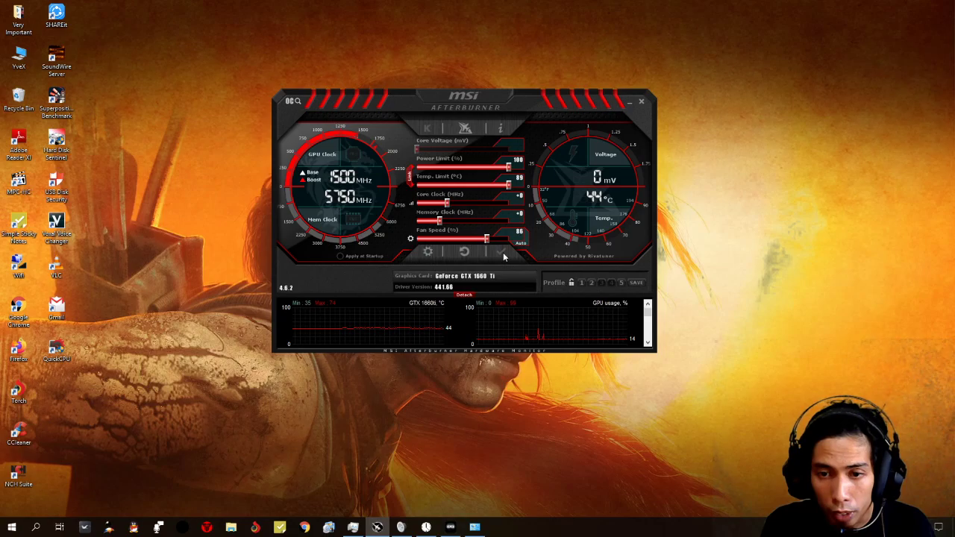
{"action": "left_click_drag", "start_coordinate": [486, 239], "coordinate": [494, 240]}
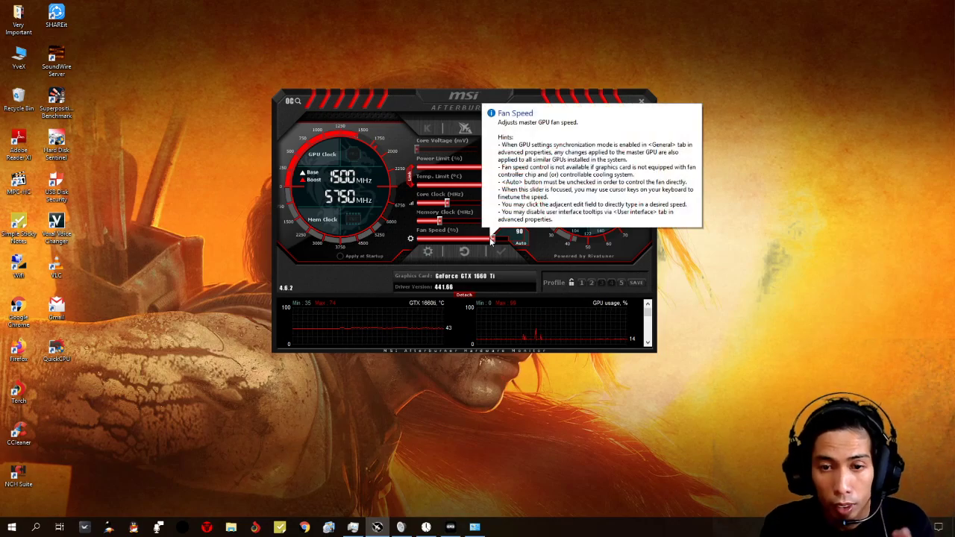
{"action": "right_click", "coordinate": [836, 198]}
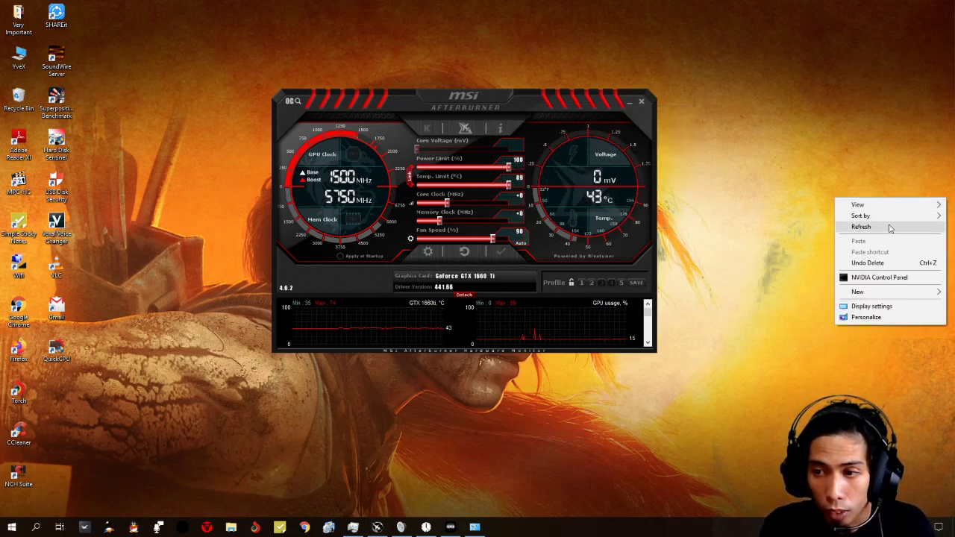
{"action": "left_click", "coordinate": [890, 228]}
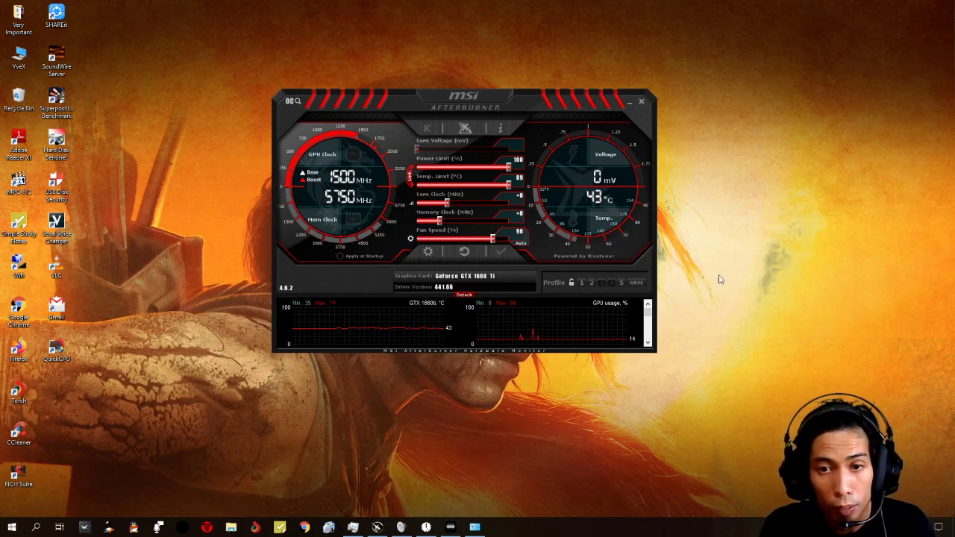
{"action": "right_click", "coordinate": [734, 219]}
{"action": "left_click", "coordinate": [763, 249]}
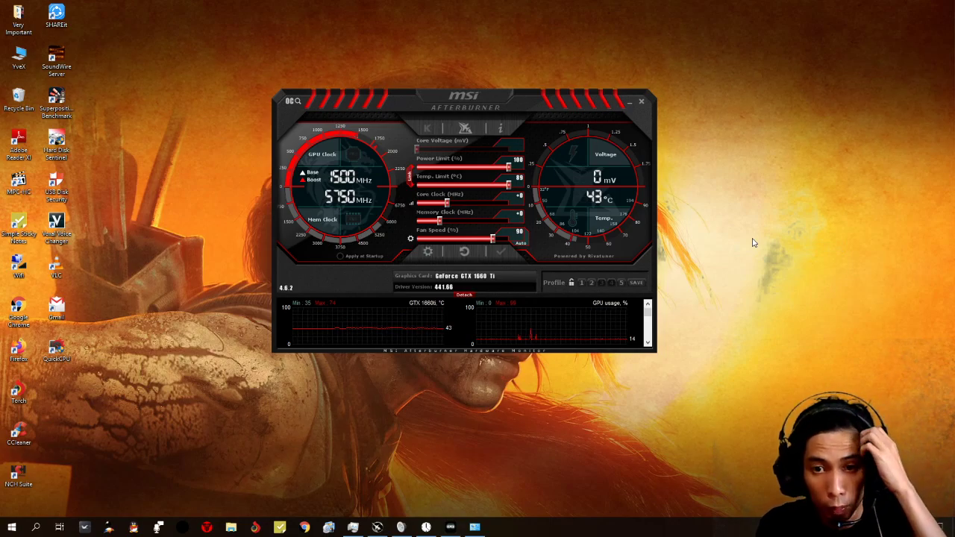
{"action": "right_click", "coordinate": [749, 230]}
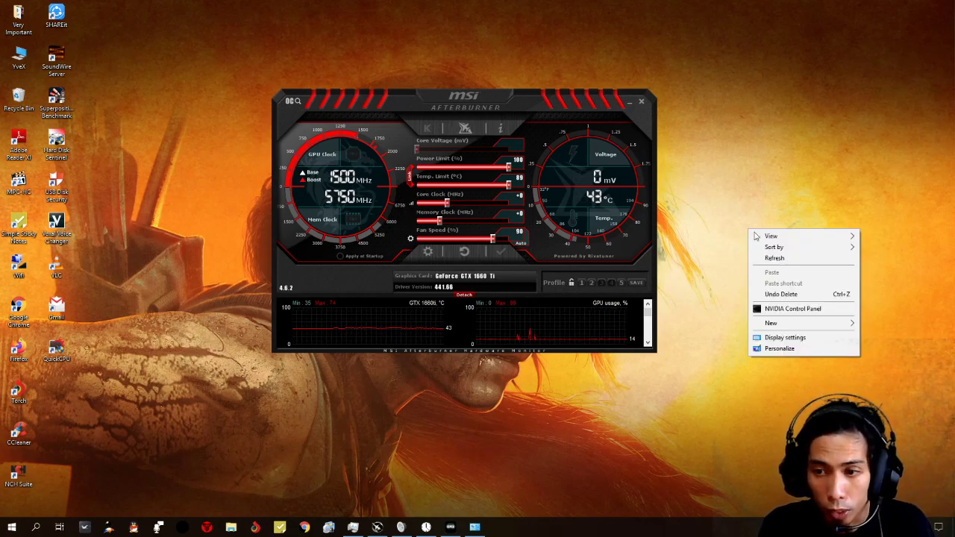
{"action": "left_click", "coordinate": [777, 259]}
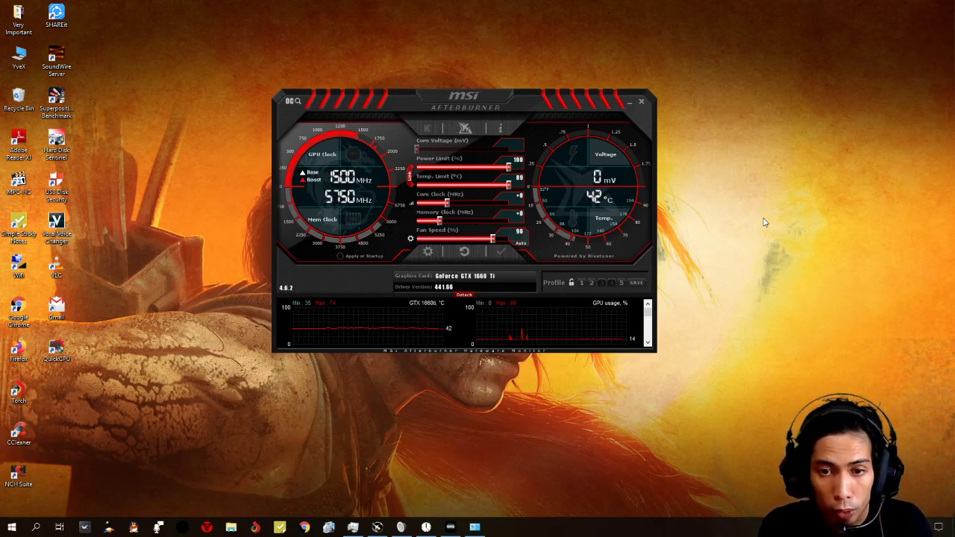
{"action": "right_click", "coordinate": [750, 240]}
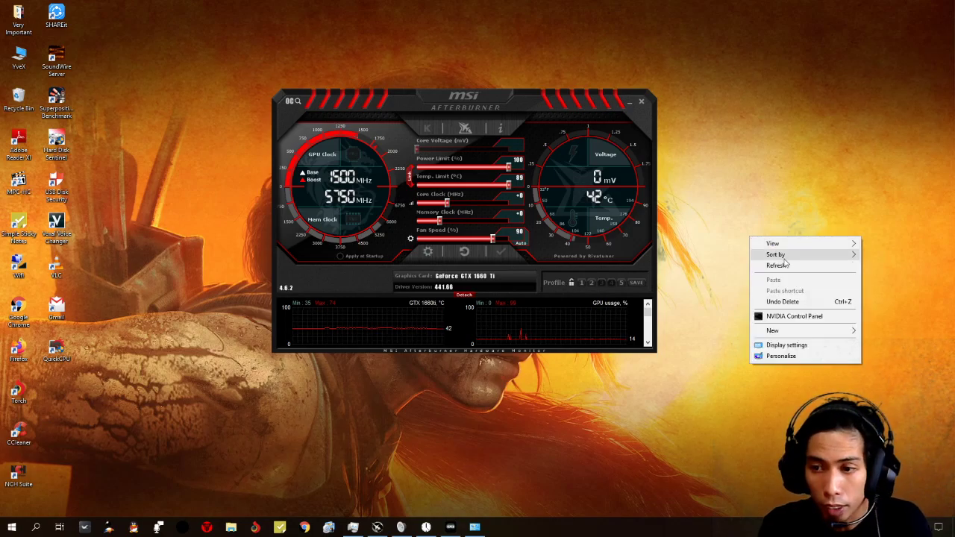
{"action": "left_click", "coordinate": [784, 266]}
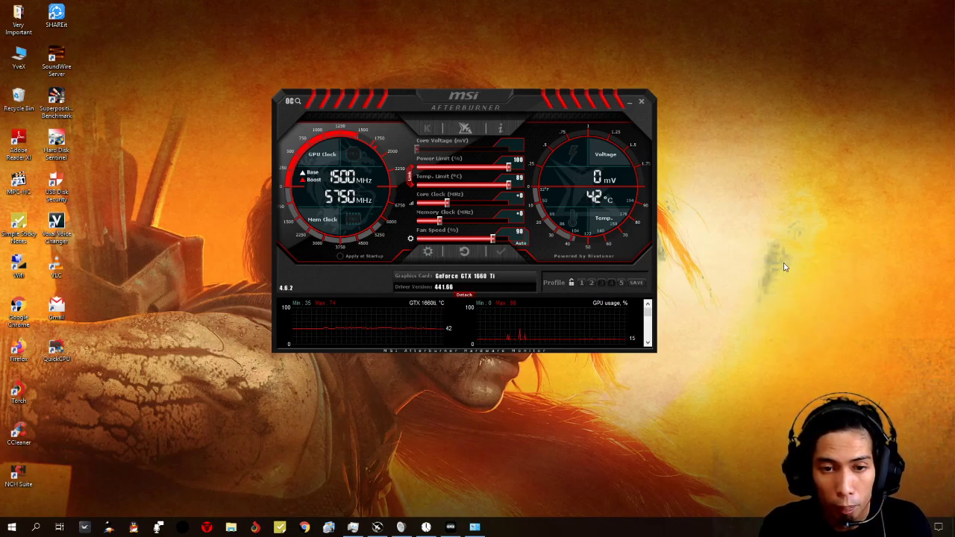